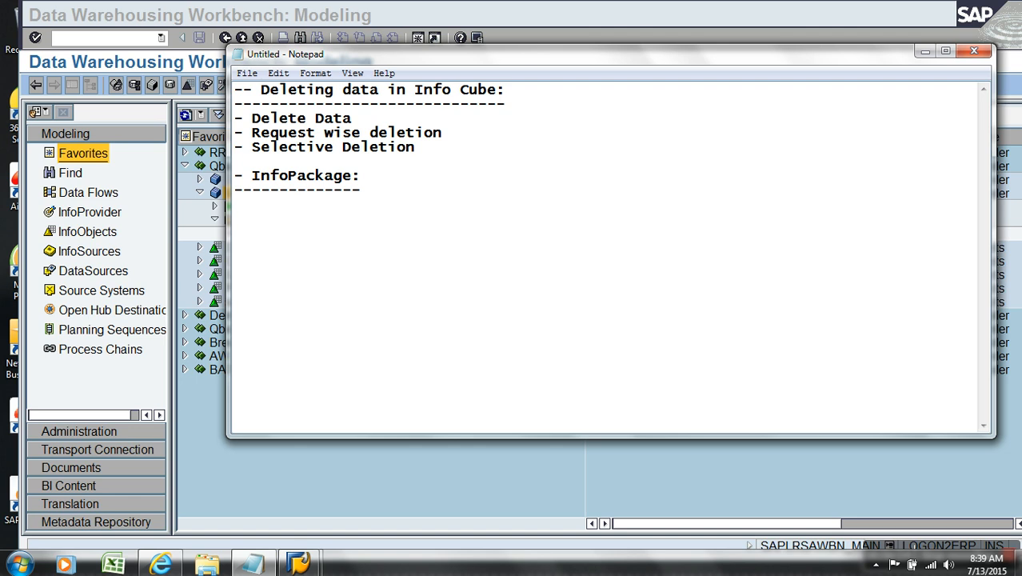
- Add the note line "- extract from SourceSystem and load to PSA(DS)" under the InfoPackage heading
{"action": "type", "text": "-"}
{"action": "type", "text": "extract from Sou"}
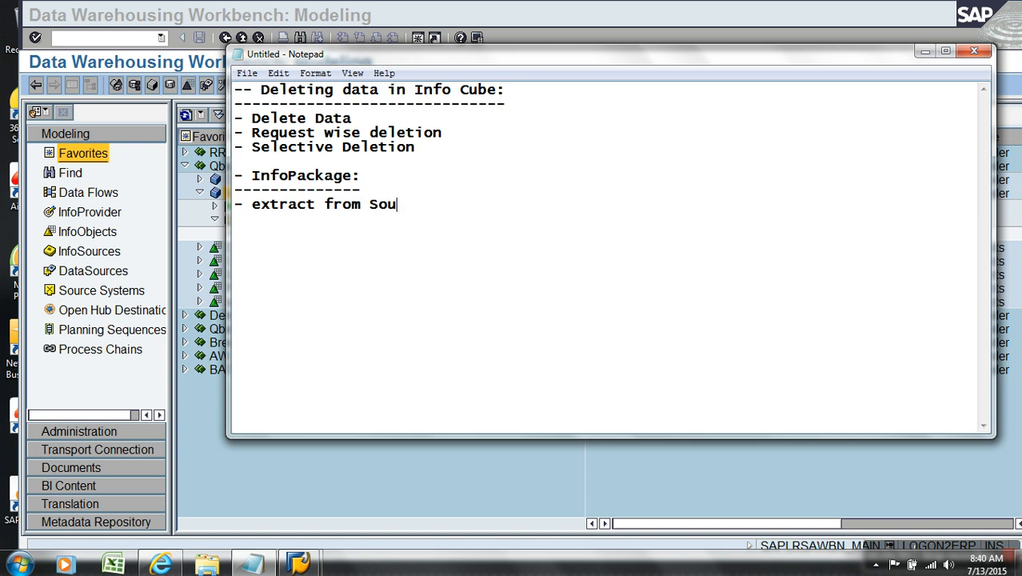
{"action": "type", "text": "rceSystem"}
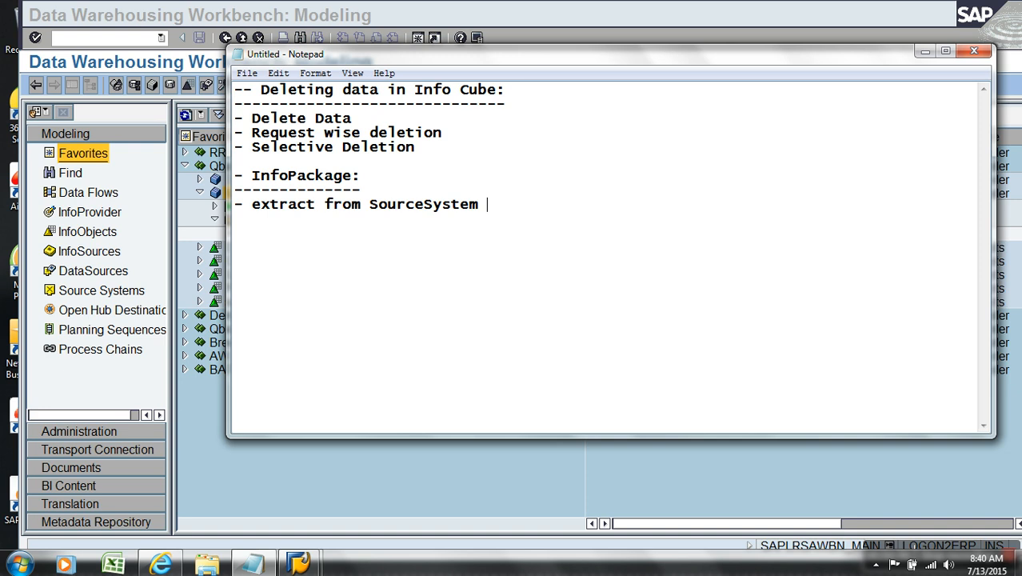
{"action": "type", "text": "and load to PSA"}
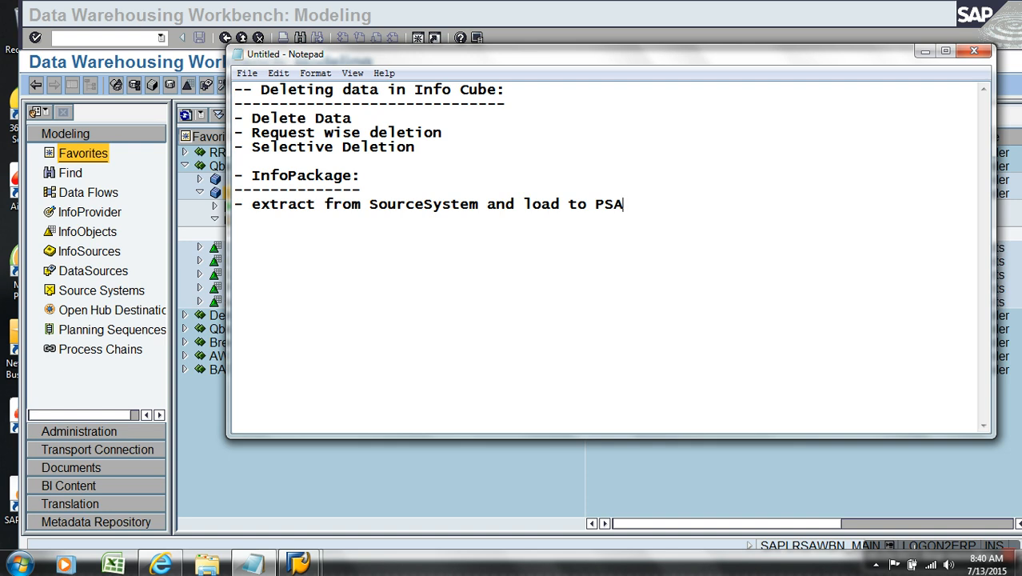
{"action": "type", "text": "(DS)"}
- Add the line "- IP is specific to DataSource", correcting "Ip" to uppercase "IP"
{"action": "type", "text": "- "}
{"action": "type", "text": "Ip is "}
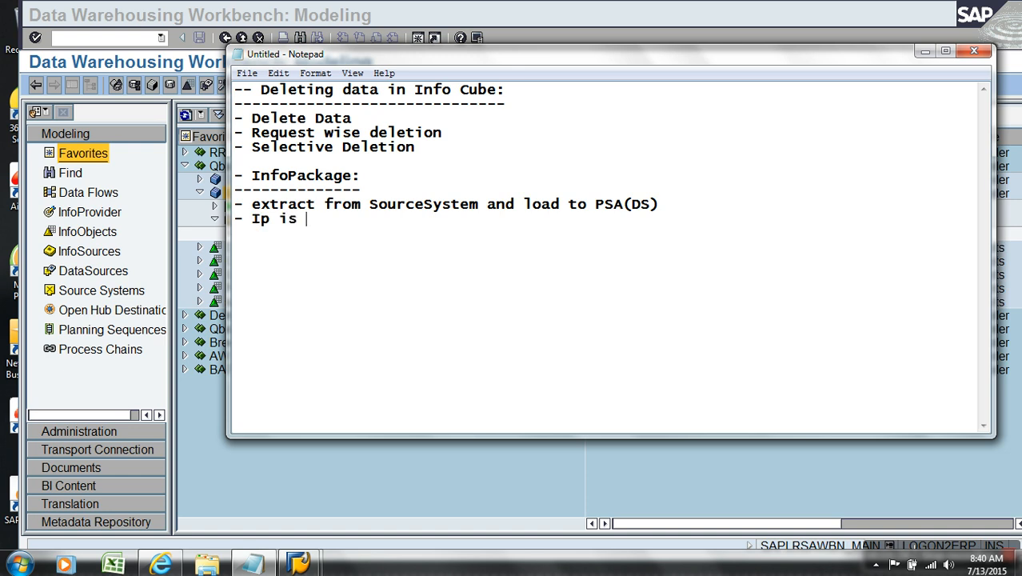
{"action": "type", "text": "specific to"}
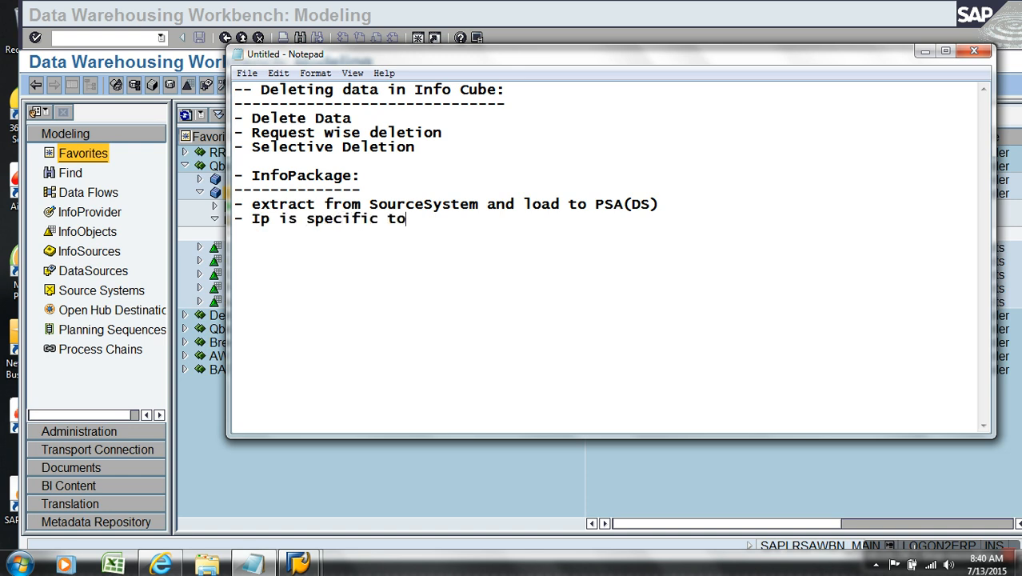
{"action": "type", "text": " DataSource"}
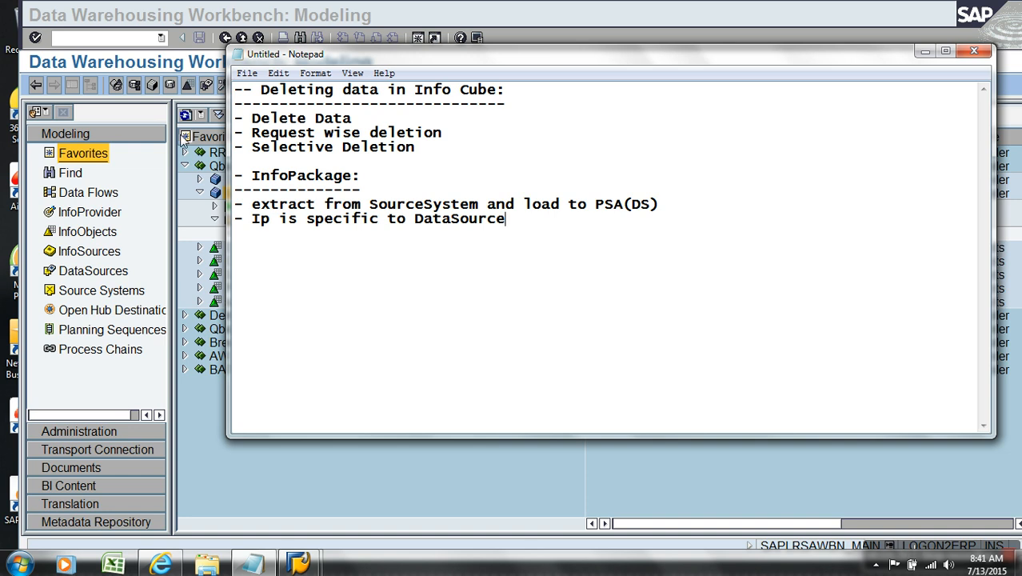
{"action": "left_click", "coordinate": [280, 222]}
{"action": "key", "text": "BackSpace"}
{"action": "key", "text": "BackSpace"}
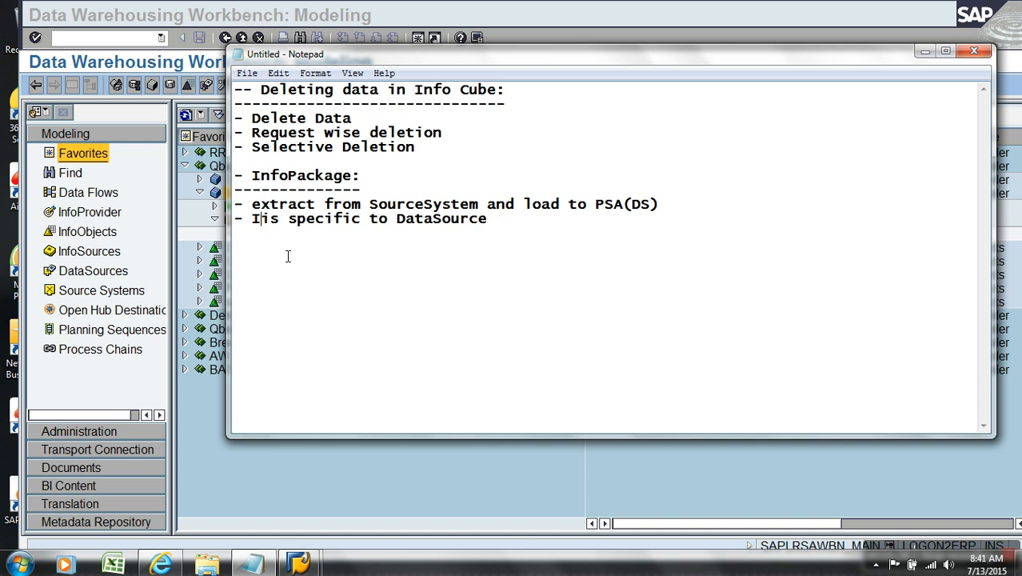
{"action": "type", "text": "P"}
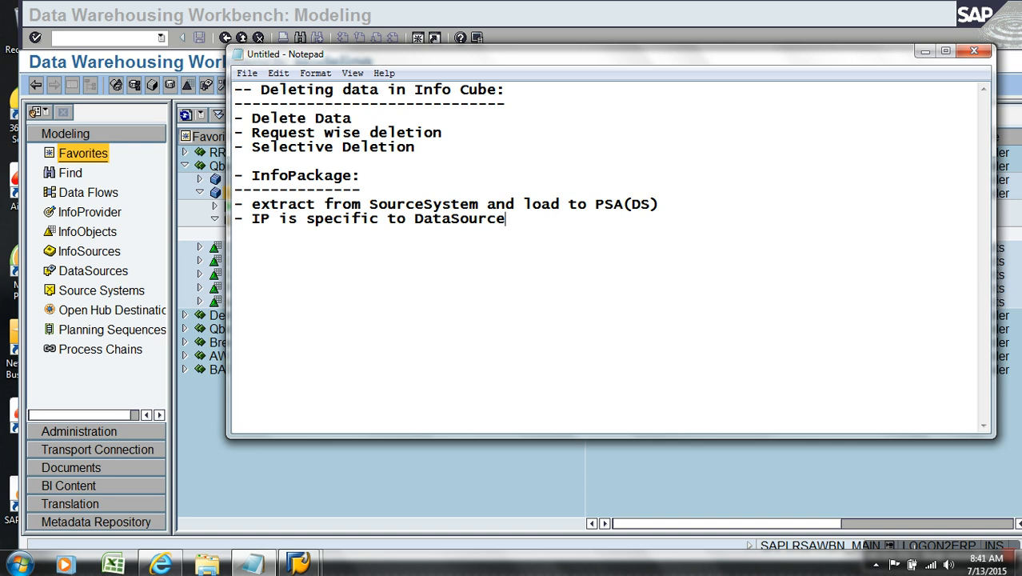
- Open the IP TD LOAD InfoPackage under the TDSALES DataSource of Sales Cube for AW Company, hiding the navigation tree
{"action": "left_click", "coordinate": [356, 485]}
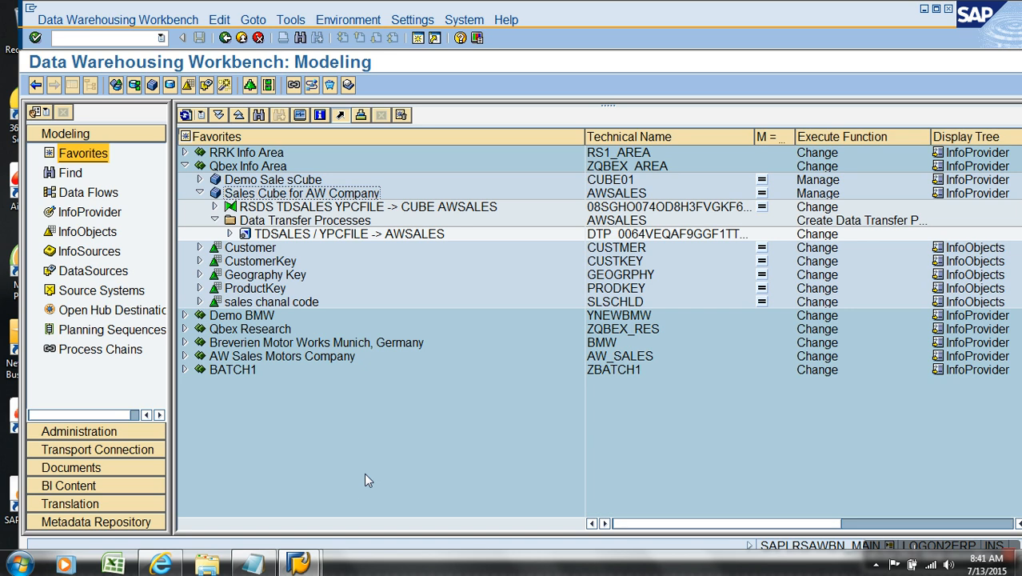
{"action": "left_click", "coordinate": [215, 207]}
{"action": "left_click", "coordinate": [230, 220]}
{"action": "left_click", "coordinate": [302, 233]}
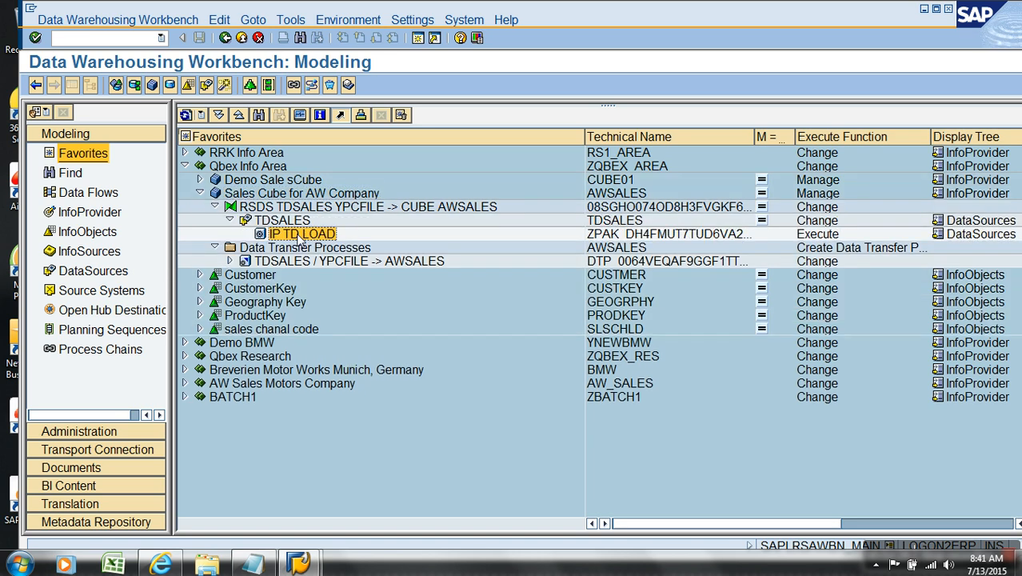
{"action": "double_click", "coordinate": [300, 235]}
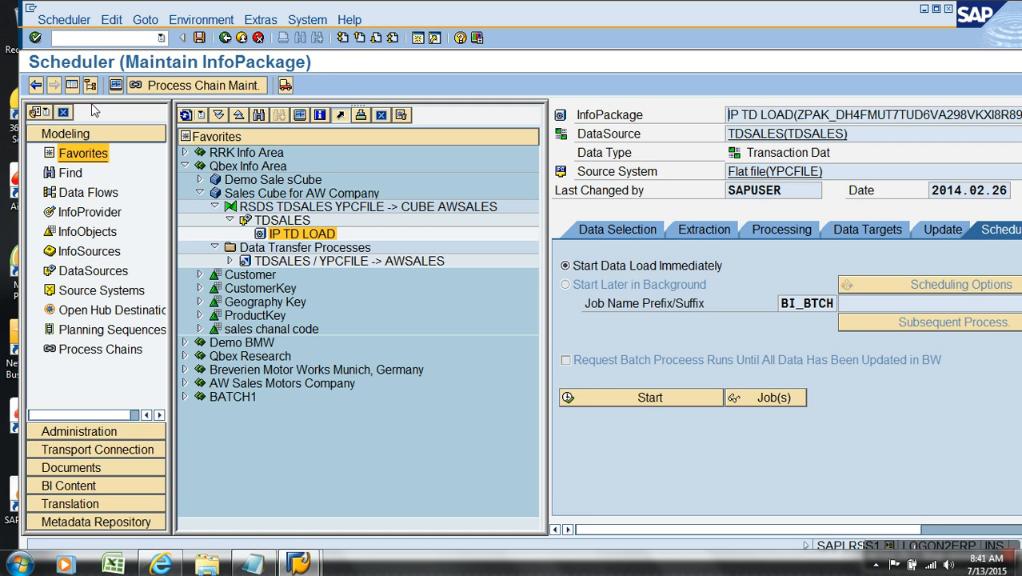
{"action": "left_click", "coordinate": [88, 85]}
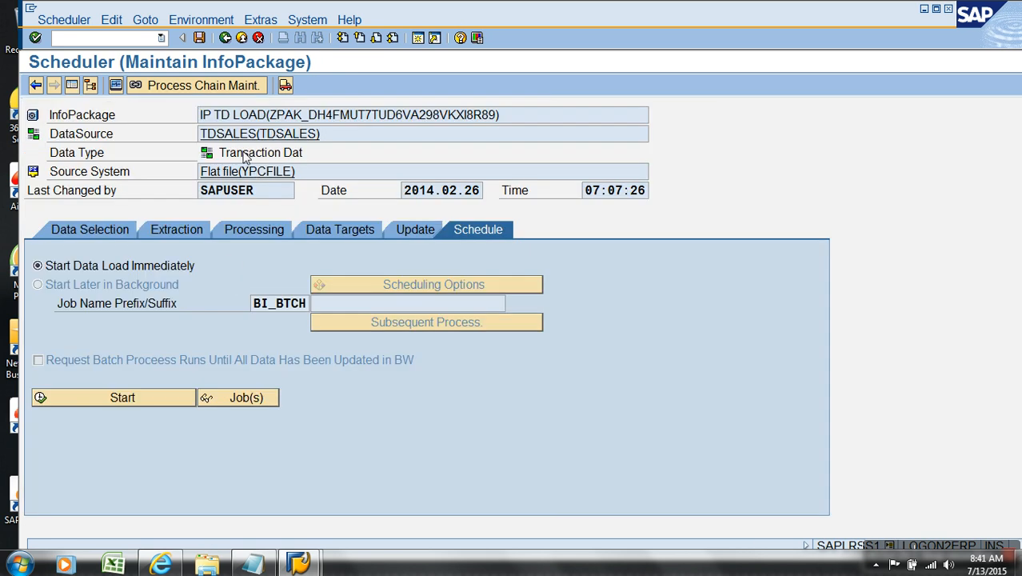
- Examine the InfoPackage's name, technical ID and DataSource in the header, then return to the modeling tree
{"action": "mouse_move", "coordinate": [273, 122]}
{"action": "left_mouse_down"}
{"action": "mouse_move", "coordinate": [206, 122]}
{"action": "mouse_move", "coordinate": [268, 122]}
{"action": "left_mouse_up"}
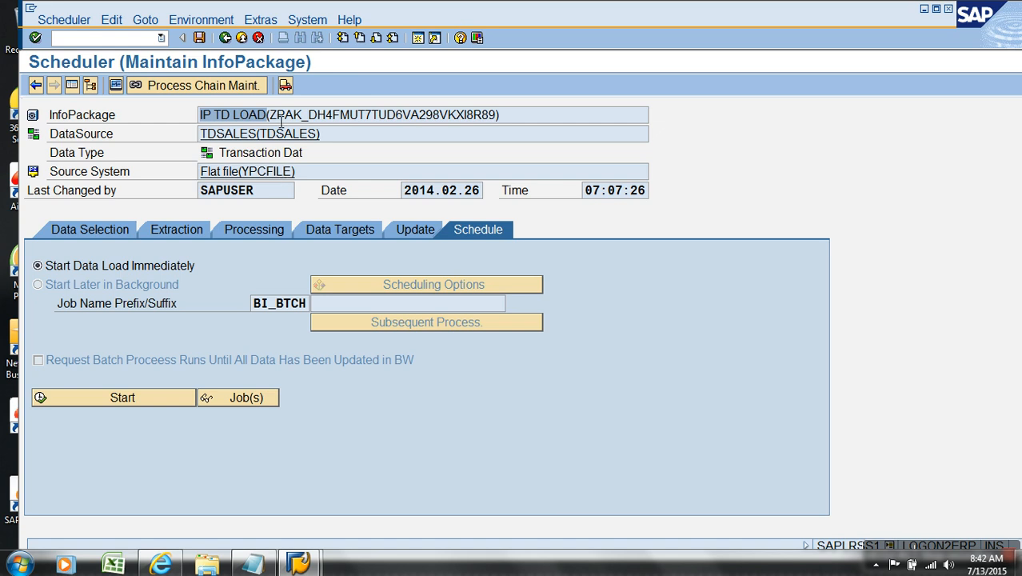
{"action": "left_click_drag", "start_coordinate": [269, 121], "coordinate": [503, 115]}
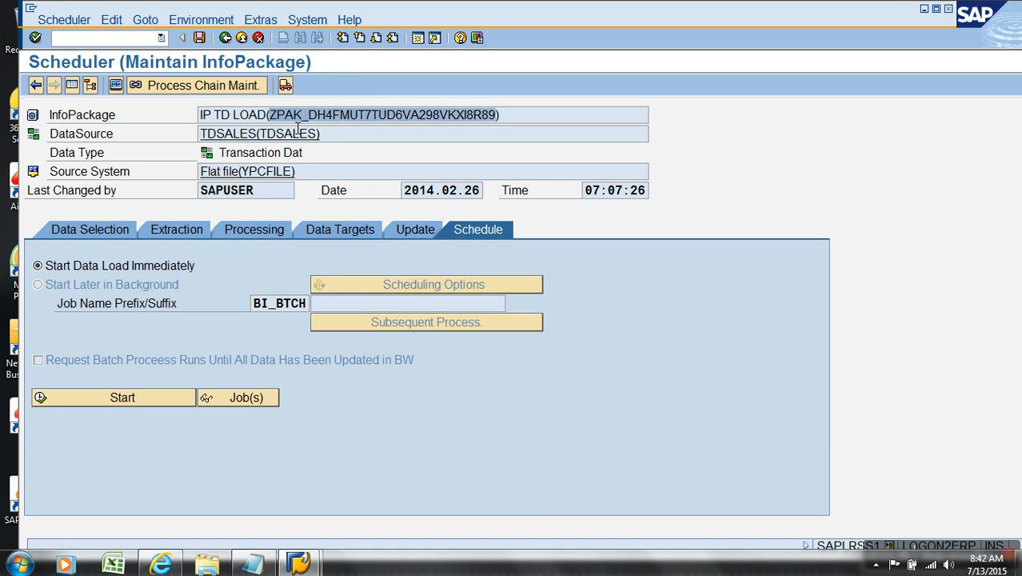
{"action": "left_click", "coordinate": [103, 136]}
{"action": "left_click_drag", "start_coordinate": [346, 136], "coordinate": [212, 144]}
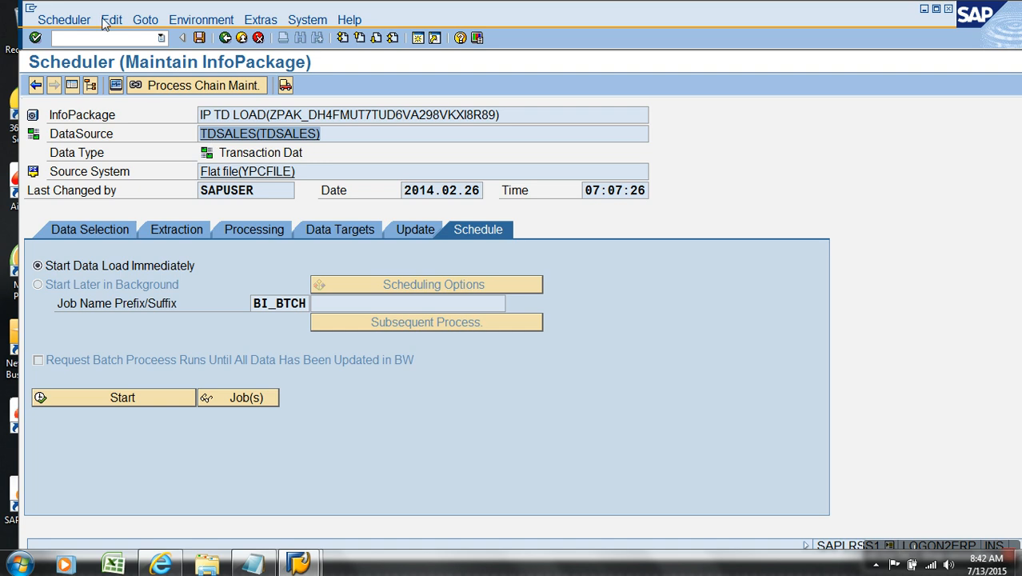
{"action": "left_click", "coordinate": [226, 38]}
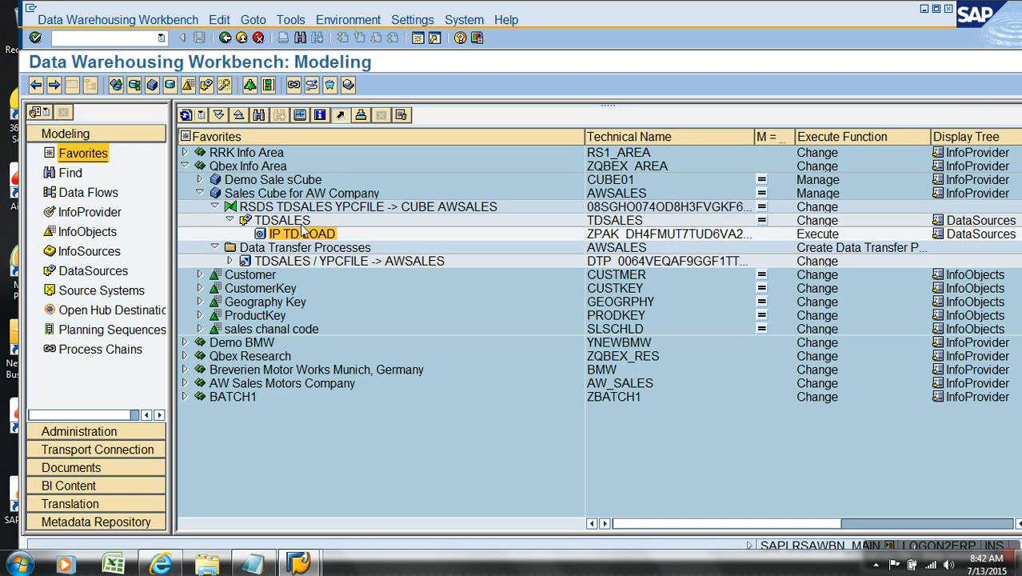
- Start creating a new InfoPackage for TDSALES with description gfhjkjl.kjl, then cancel the dialog
{"action": "left_click", "coordinate": [302, 222]}
{"action": "right_click", "coordinate": [302, 227]}
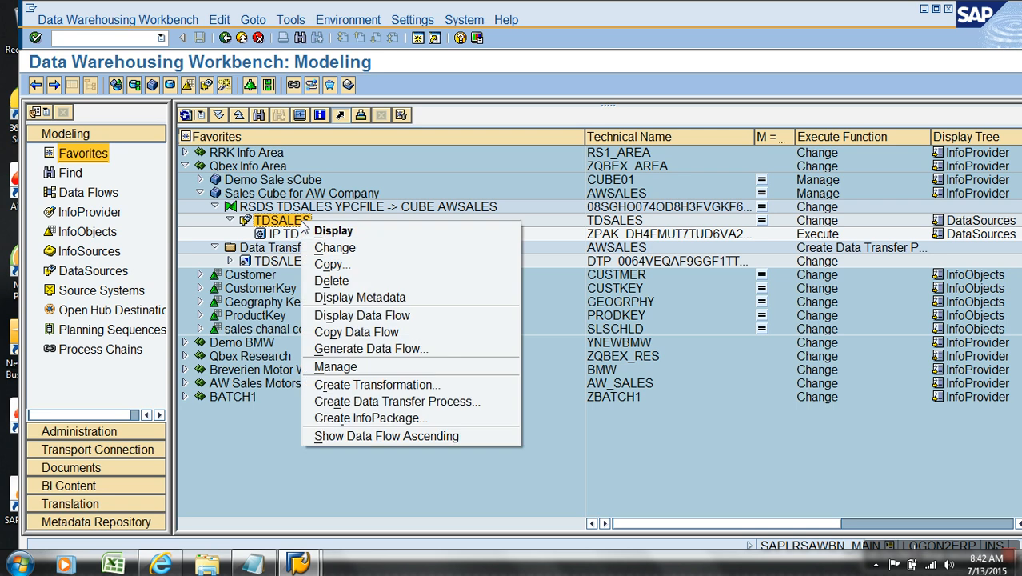
{"action": "left_click", "coordinate": [402, 418]}
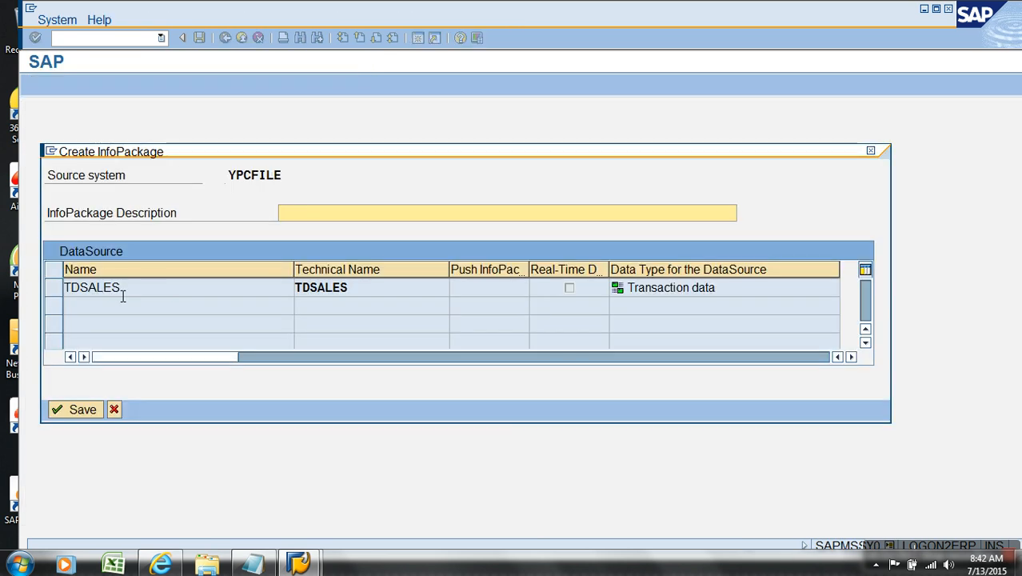
{"action": "left_click", "coordinate": [96, 253]}
{"action": "left_click", "coordinate": [326, 214]}
{"action": "type", "text": "gfhjkjl.kjl"}
{"action": "left_click", "coordinate": [144, 289]}
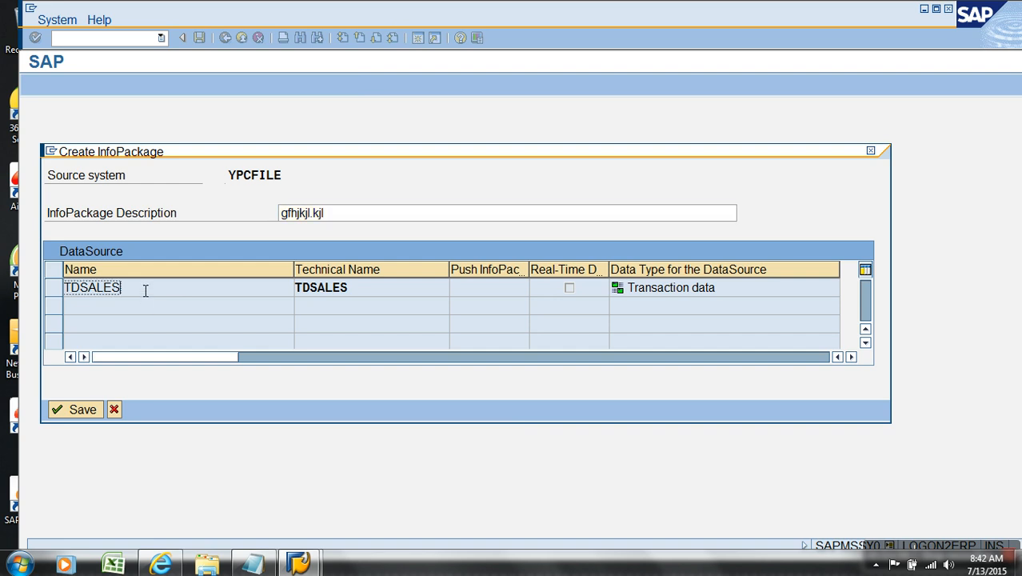
{"action": "left_click", "coordinate": [60, 292]}
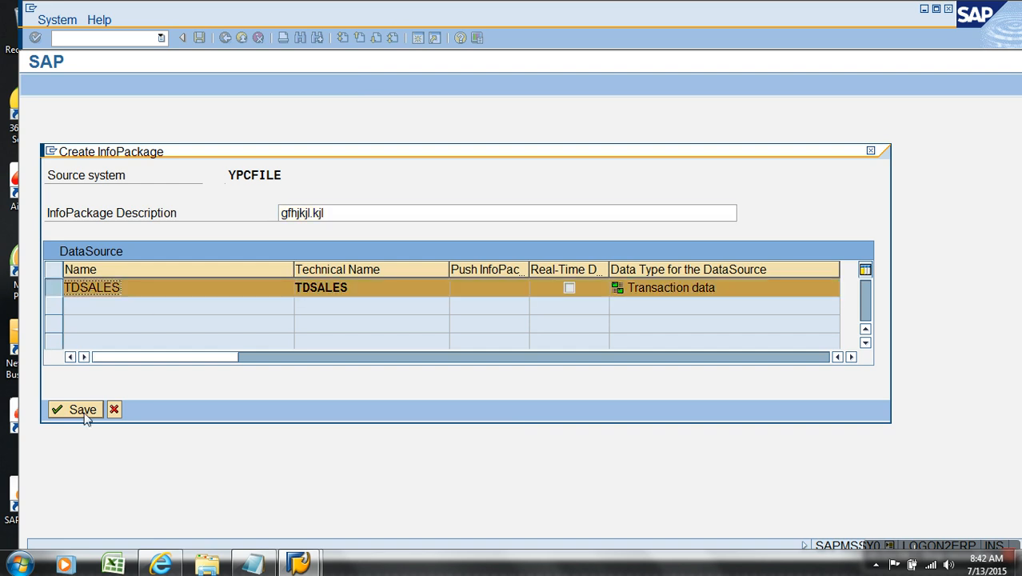
{"action": "left_click_drag", "start_coordinate": [353, 219], "coordinate": [240, 213]}
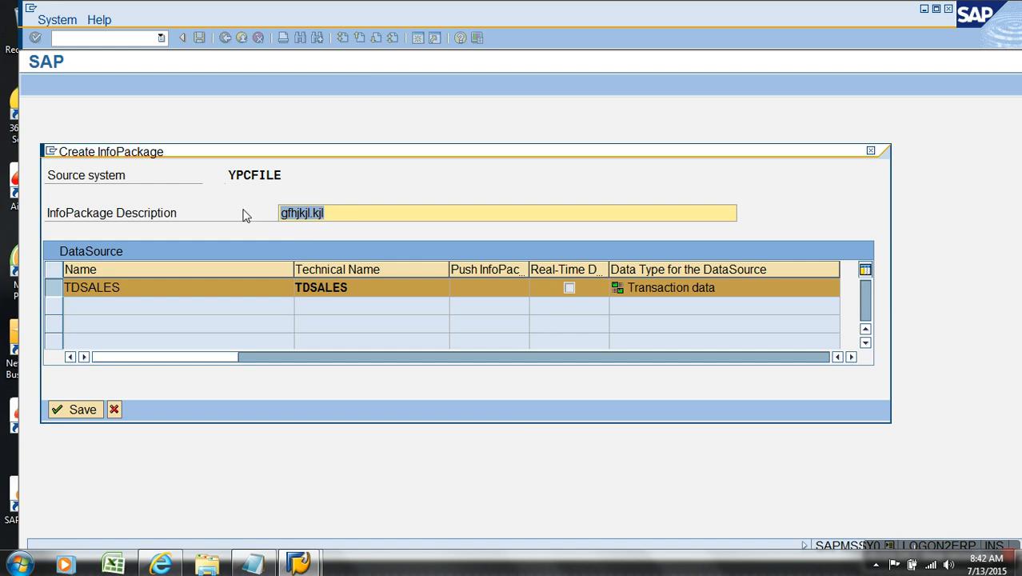
{"action": "left_click", "coordinate": [114, 410]}
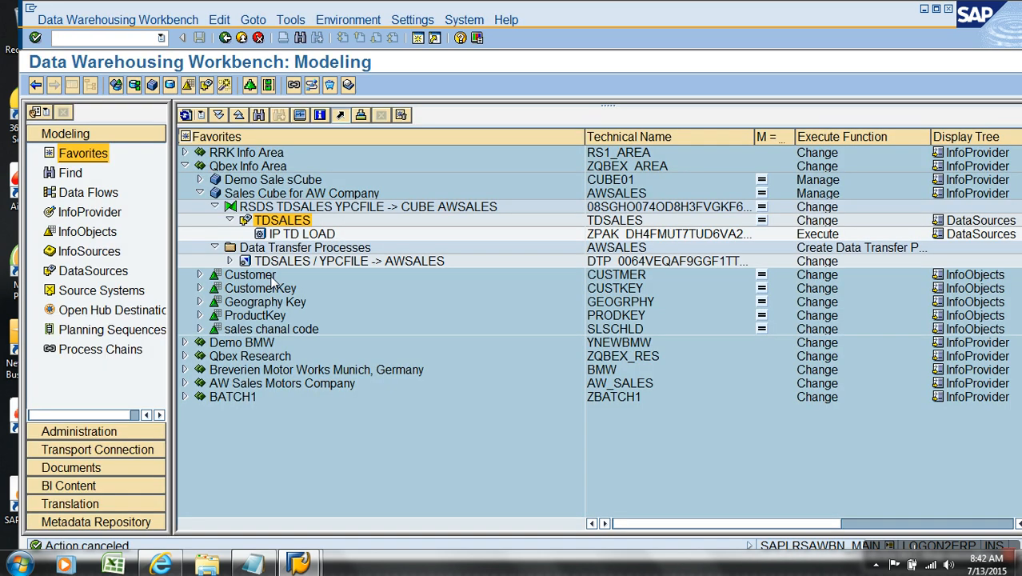
- Reopen IP TD LOAD full screen and review its DataSource, data type, source system and last-changed header fields
{"action": "double_click", "coordinate": [297, 234]}
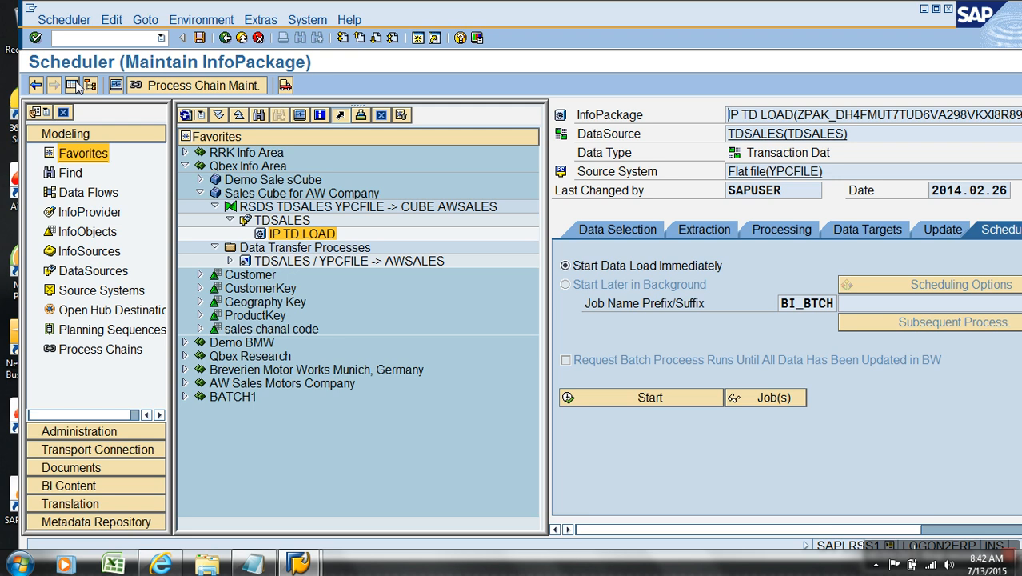
{"action": "left_click", "coordinate": [71, 84]}
{"action": "left_click_drag", "start_coordinate": [322, 134], "coordinate": [205, 136]}
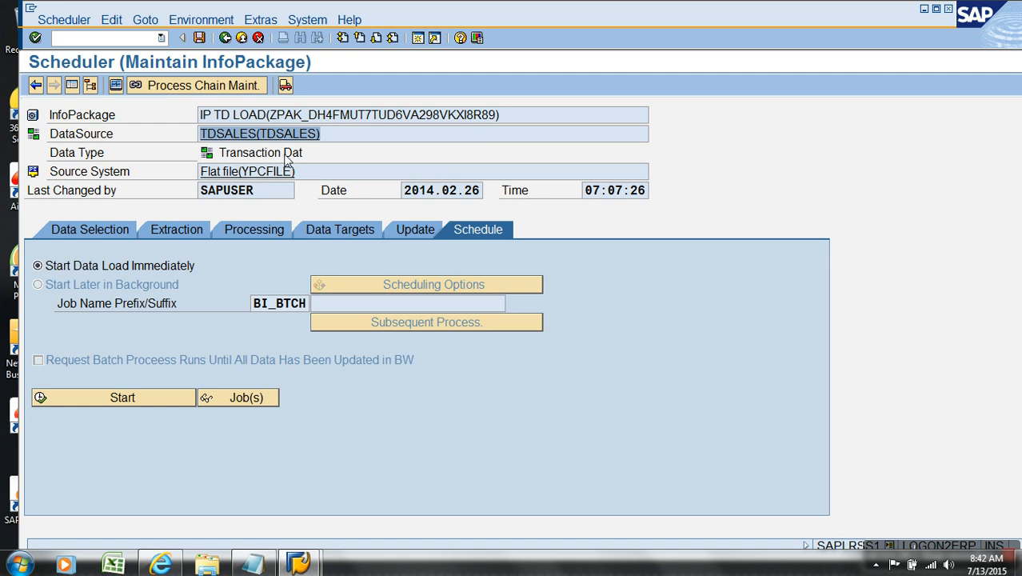
{"action": "left_click_drag", "start_coordinate": [321, 136], "coordinate": [221, 143]}
{"action": "left_click", "coordinate": [230, 129]}
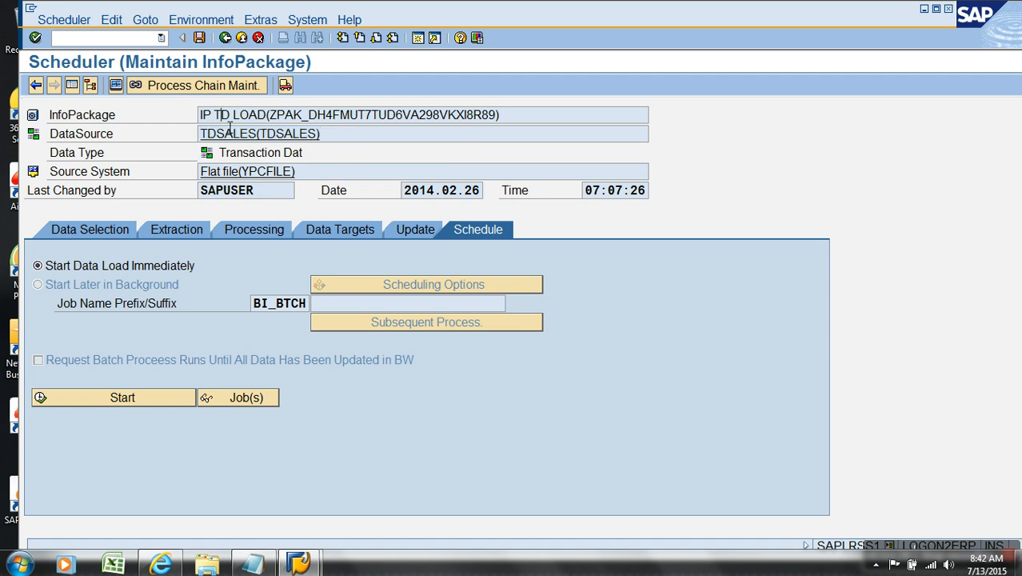
{"action": "left_click", "coordinate": [256, 159]}
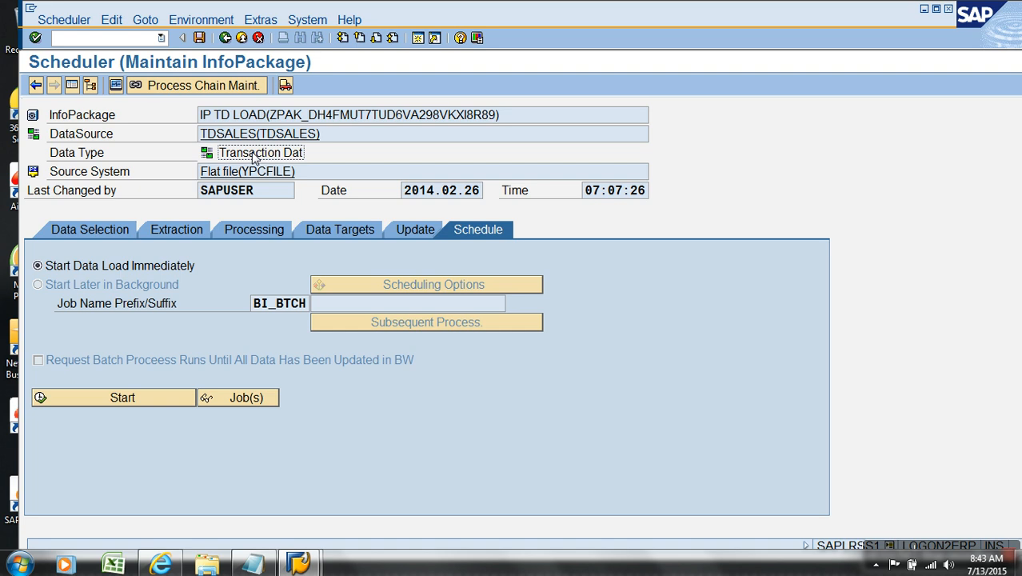
{"action": "left_click", "coordinate": [284, 140]}
{"action": "left_click", "coordinate": [336, 136]}
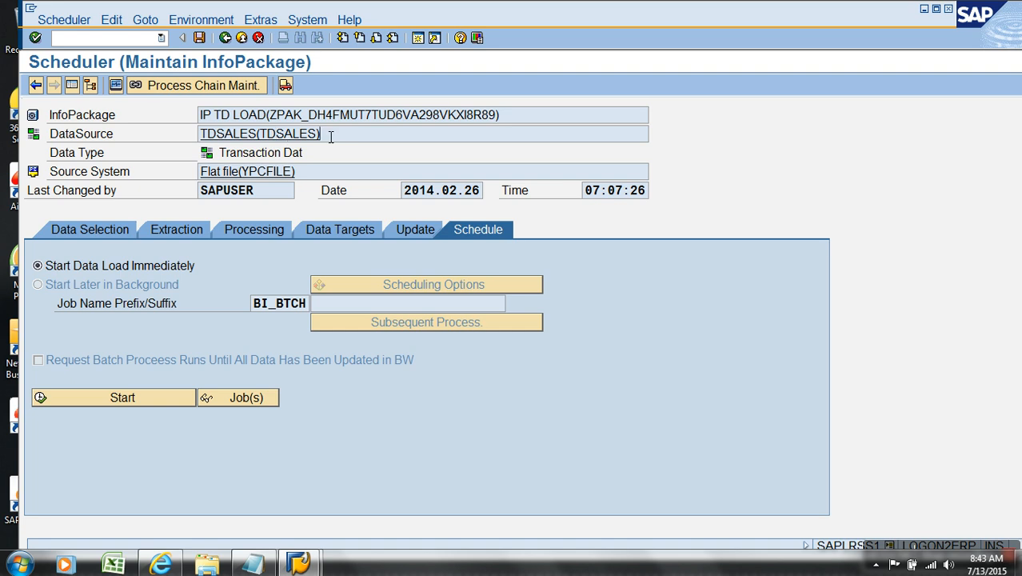
{"action": "left_click", "coordinate": [313, 155]}
{"action": "left_click_drag", "start_coordinate": [310, 173], "coordinate": [170, 171]}
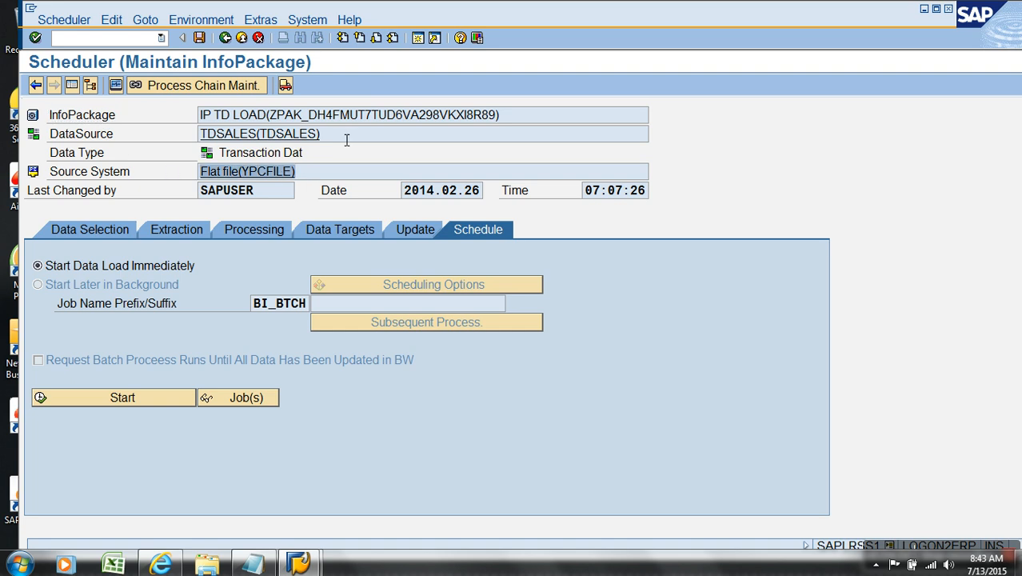
{"action": "left_click_drag", "start_coordinate": [346, 137], "coordinate": [192, 137]}
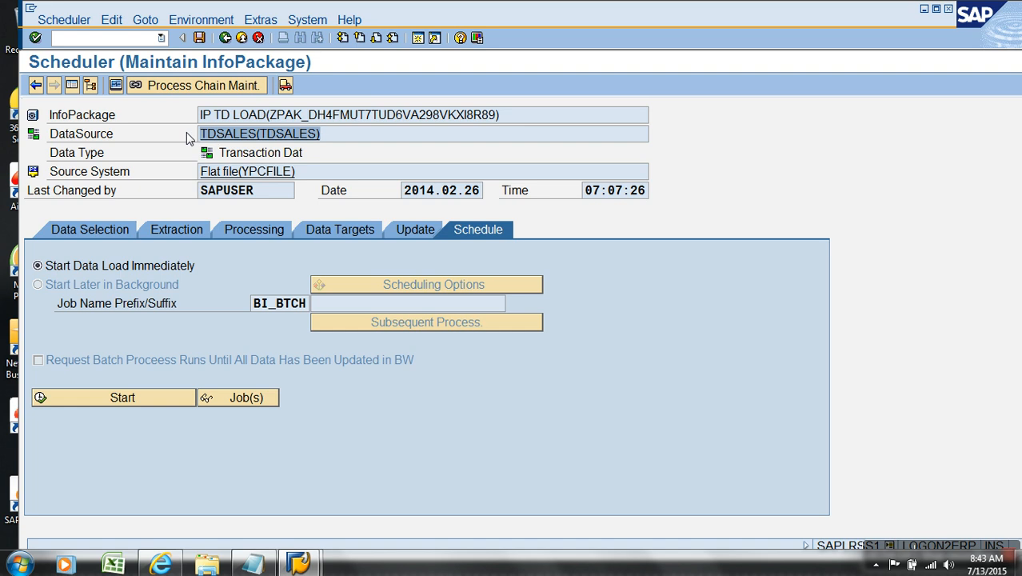
{"action": "left_click_drag", "start_coordinate": [323, 172], "coordinate": [188, 171]}
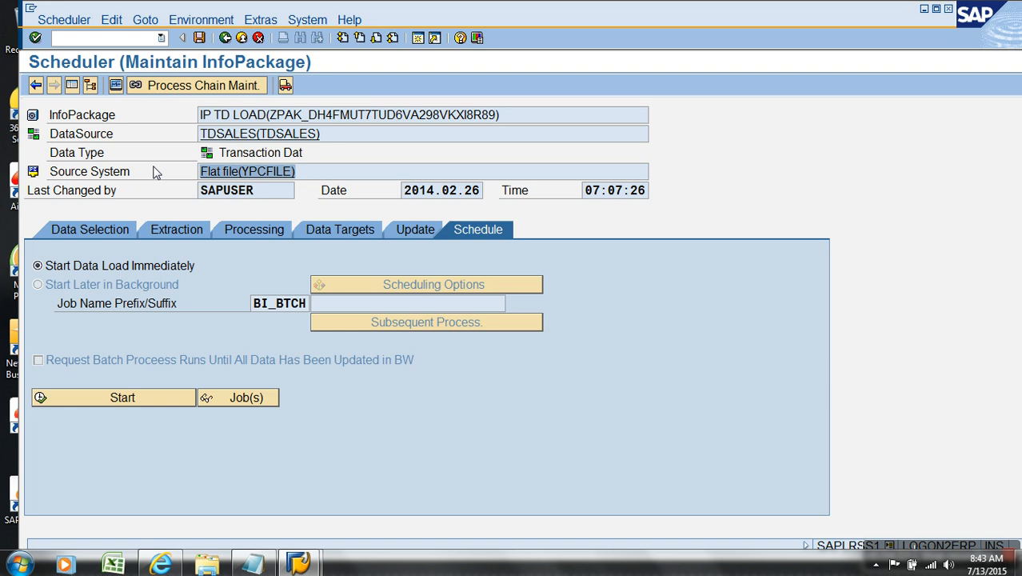
{"action": "left_click_drag", "start_coordinate": [269, 193], "coordinate": [170, 193]}
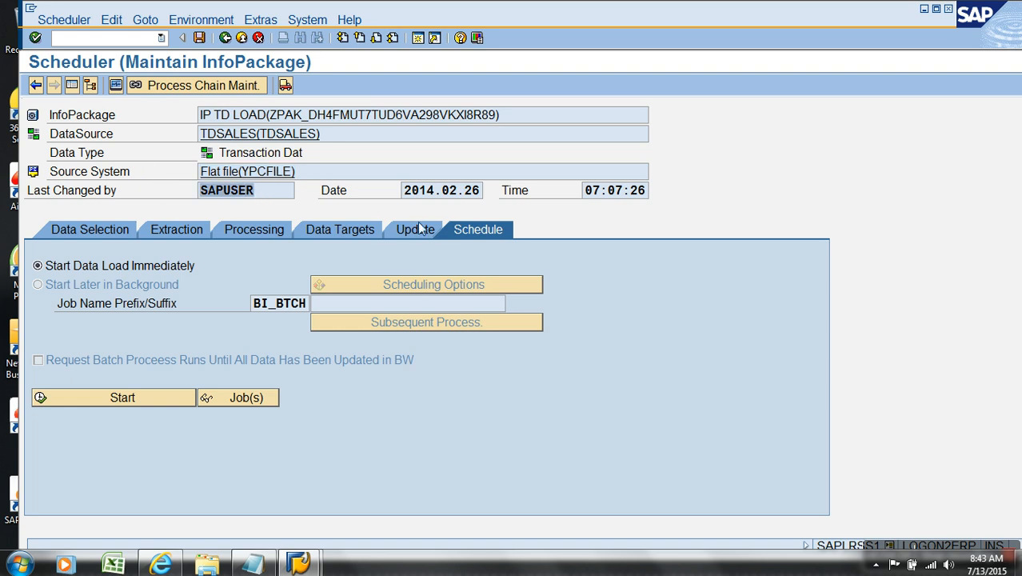
{"action": "left_click", "coordinate": [456, 198]}
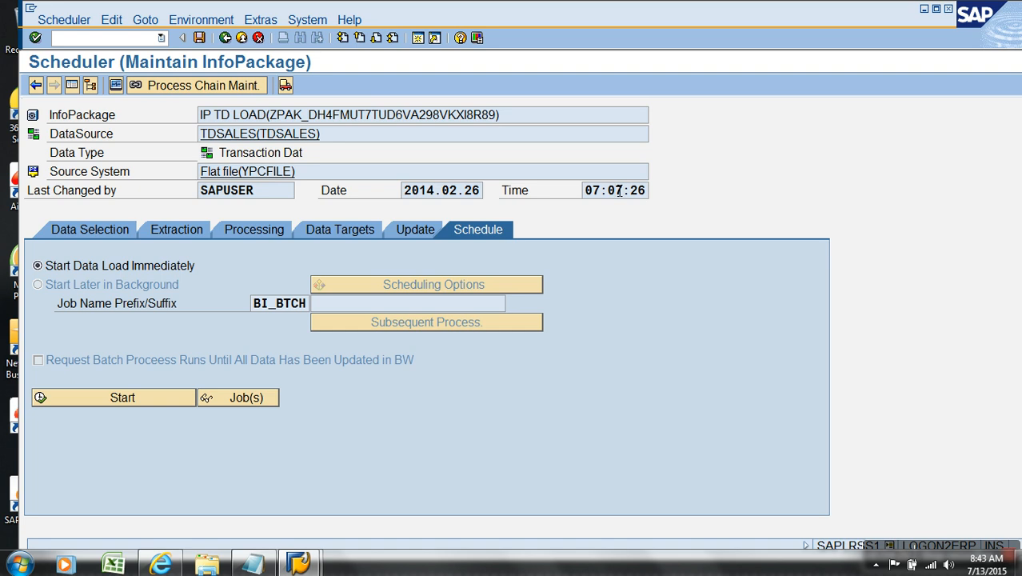
- Save the InfoPackage and check its updated change time
{"action": "left_click", "coordinate": [198, 39]}
{"action": "left_click_drag", "start_coordinate": [584, 191], "coordinate": [655, 190]}
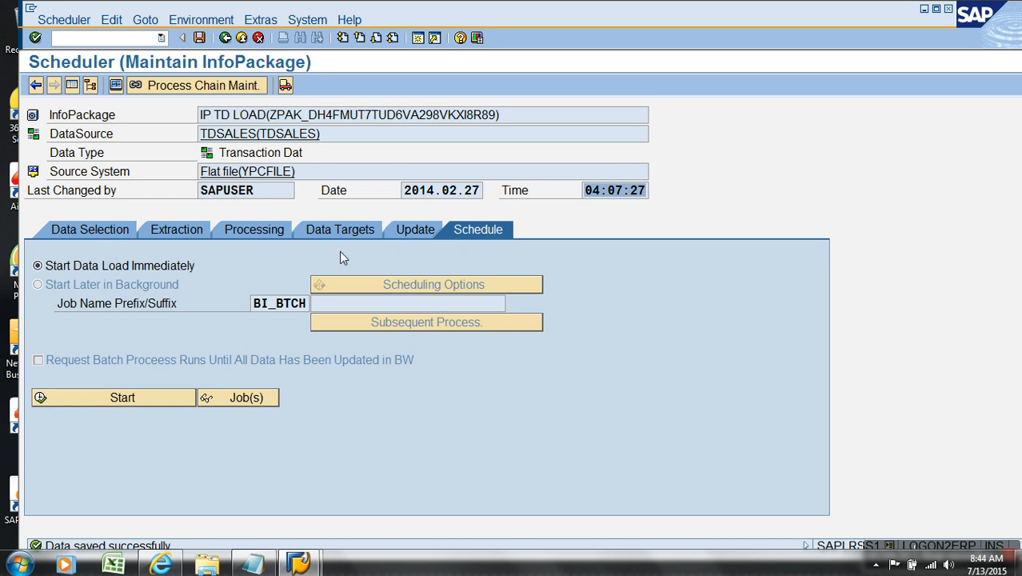
- Browse through each of the InfoPackage's tabs, from Data Selection to Schedule, and return to Data Selection
{"action": "left_click", "coordinate": [114, 231]}
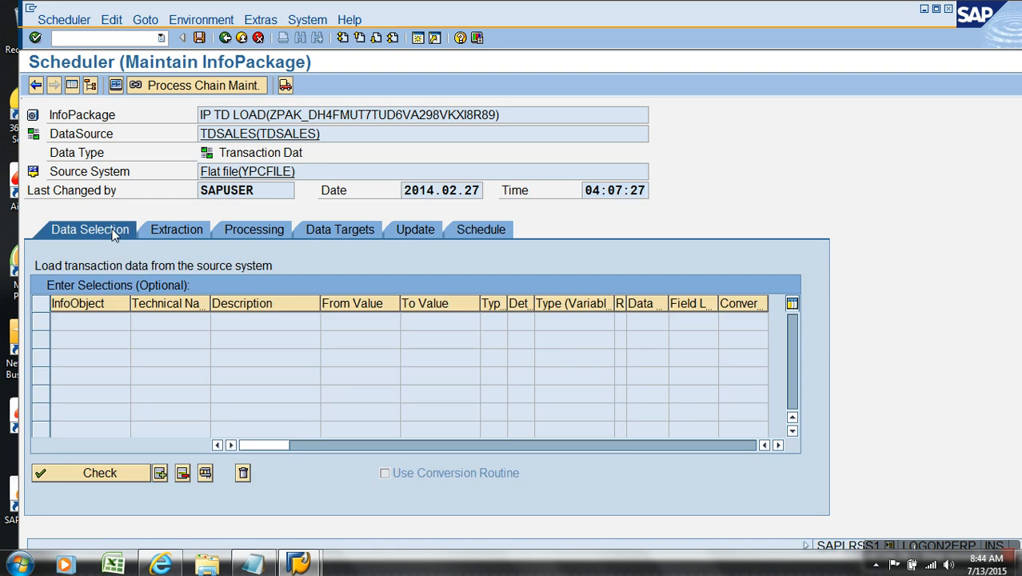
{"action": "left_click", "coordinate": [159, 228]}
{"action": "left_click", "coordinate": [251, 230]}
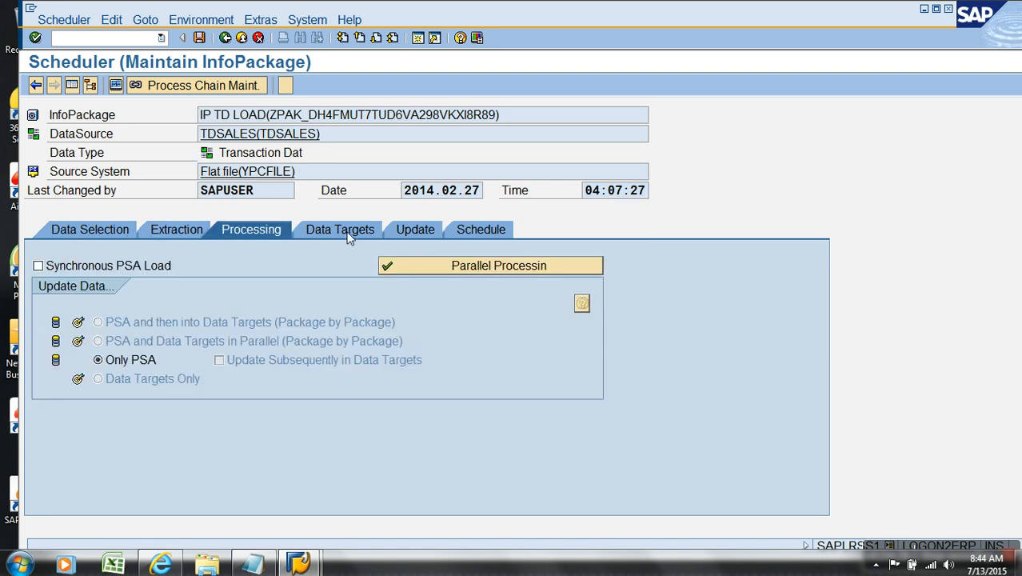
{"action": "left_click", "coordinate": [352, 237]}
{"action": "left_click", "coordinate": [431, 229]}
{"action": "left_click", "coordinate": [496, 231]}
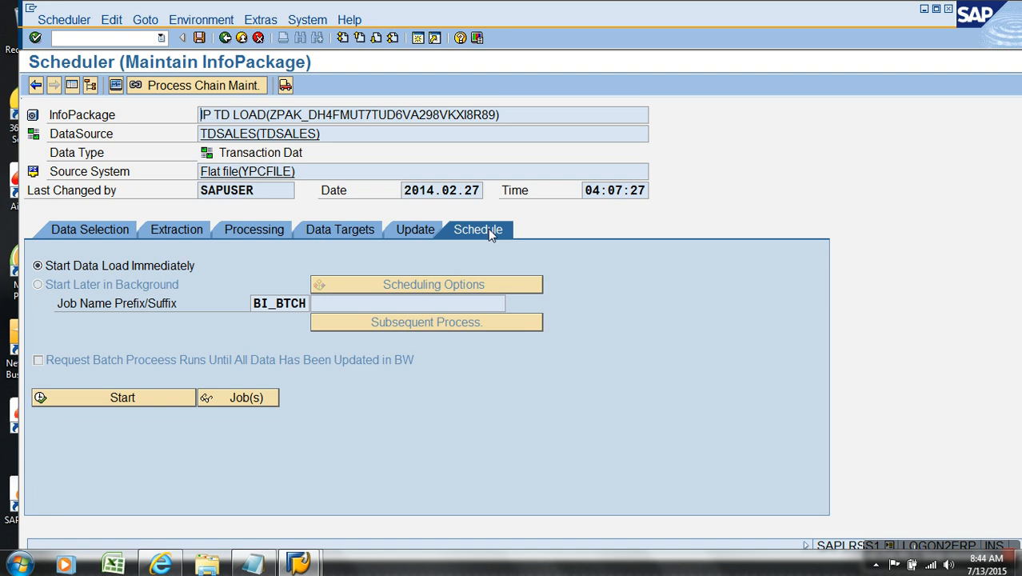
{"action": "left_click", "coordinate": [90, 231]}
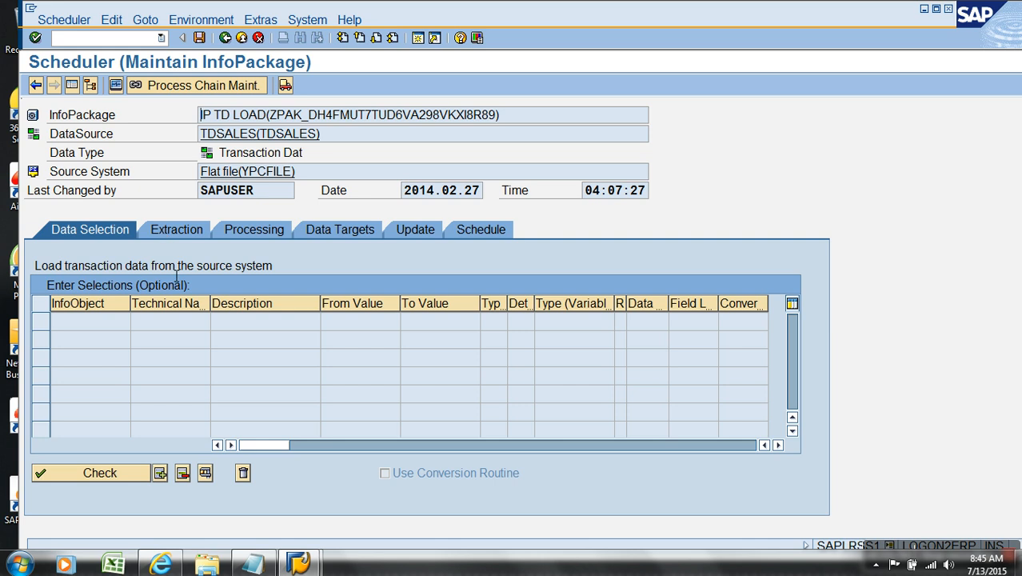
- Review the InfoPackage's extraction file path, processing options, data targets and update mode
{"action": "left_click", "coordinate": [177, 236]}
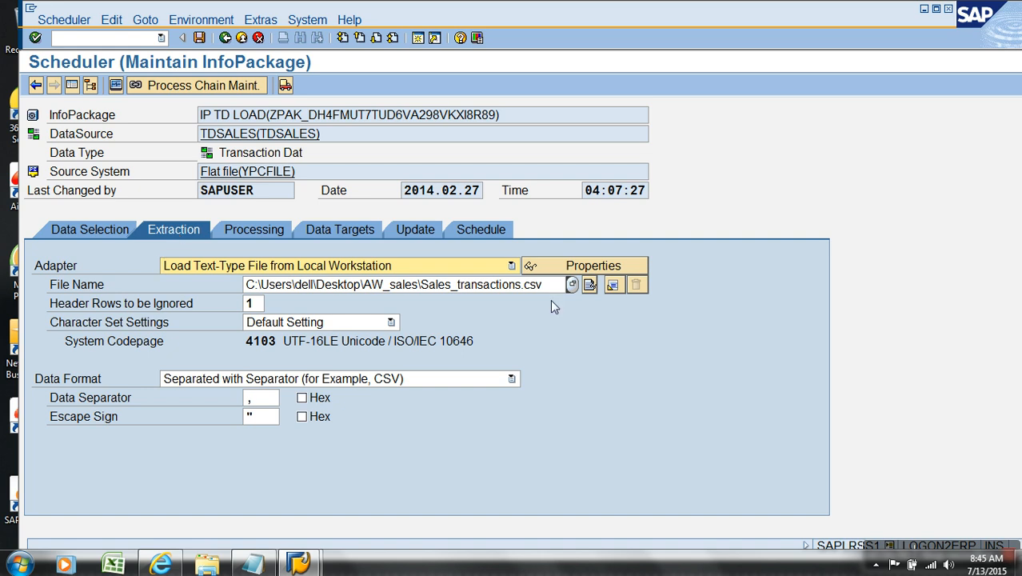
{"action": "left_click_drag", "start_coordinate": [558, 293], "coordinate": [283, 291]}
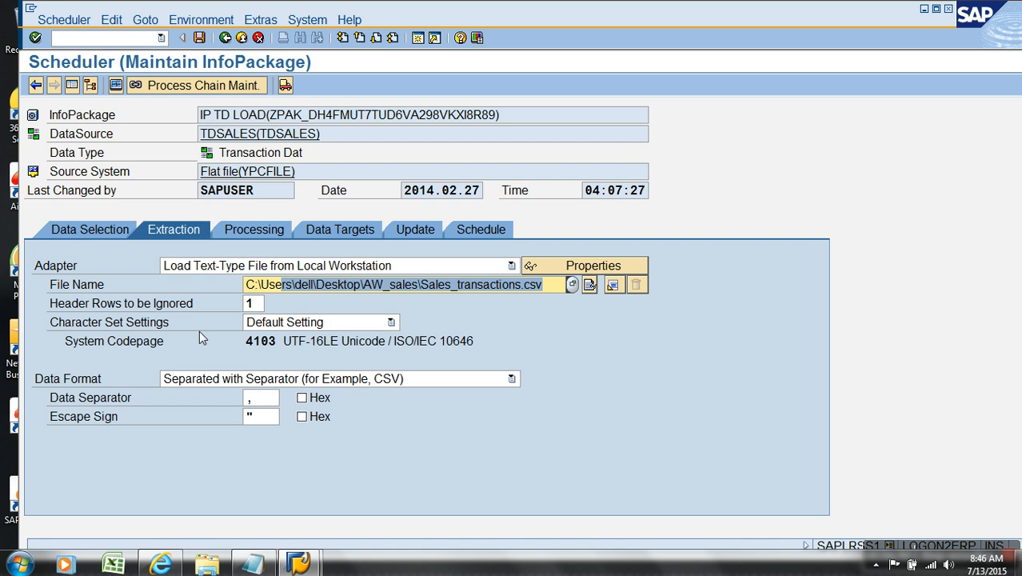
{"action": "left_click", "coordinate": [252, 231]}
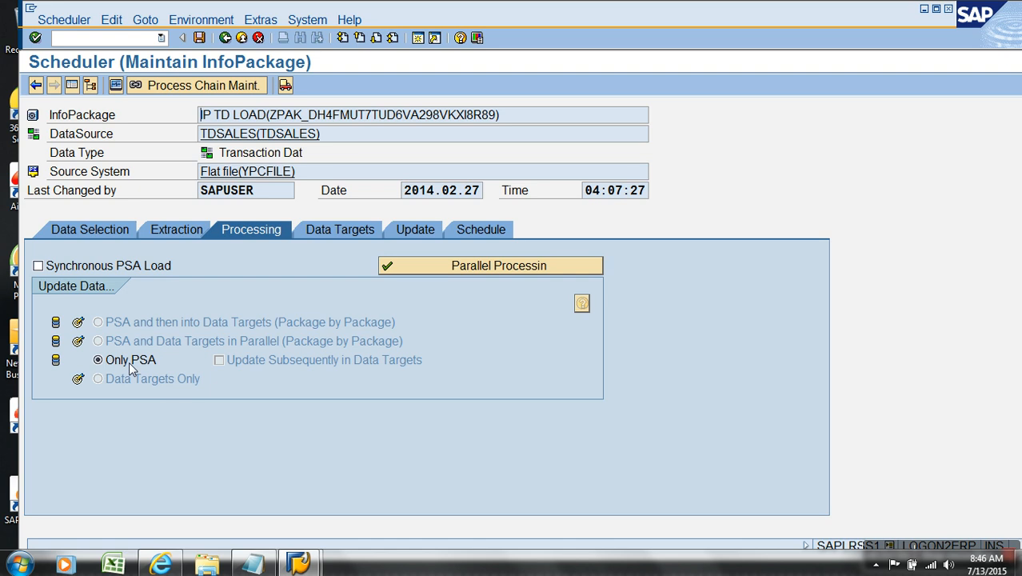
{"action": "left_click", "coordinate": [336, 231]}
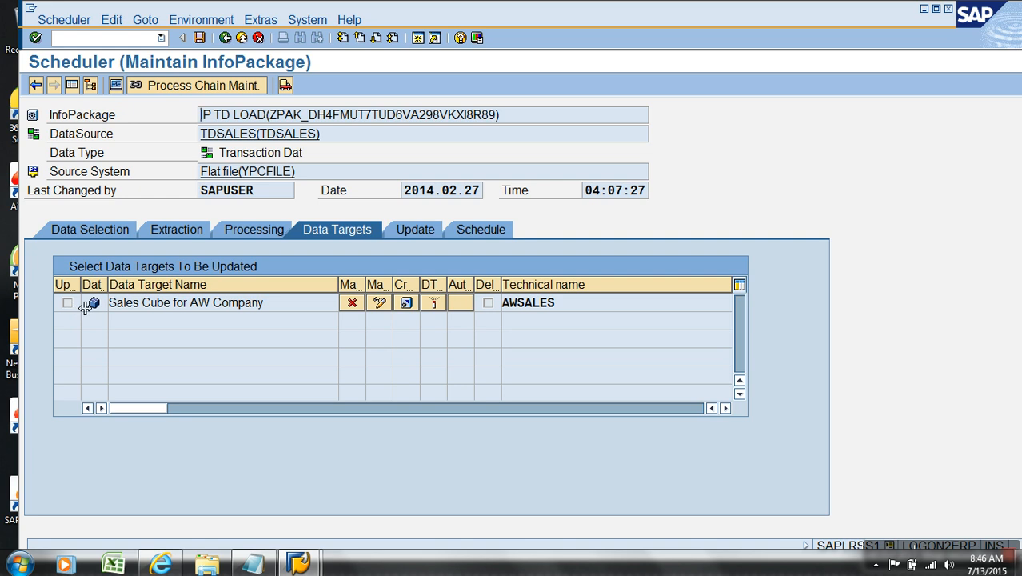
{"action": "left_click", "coordinate": [408, 230]}
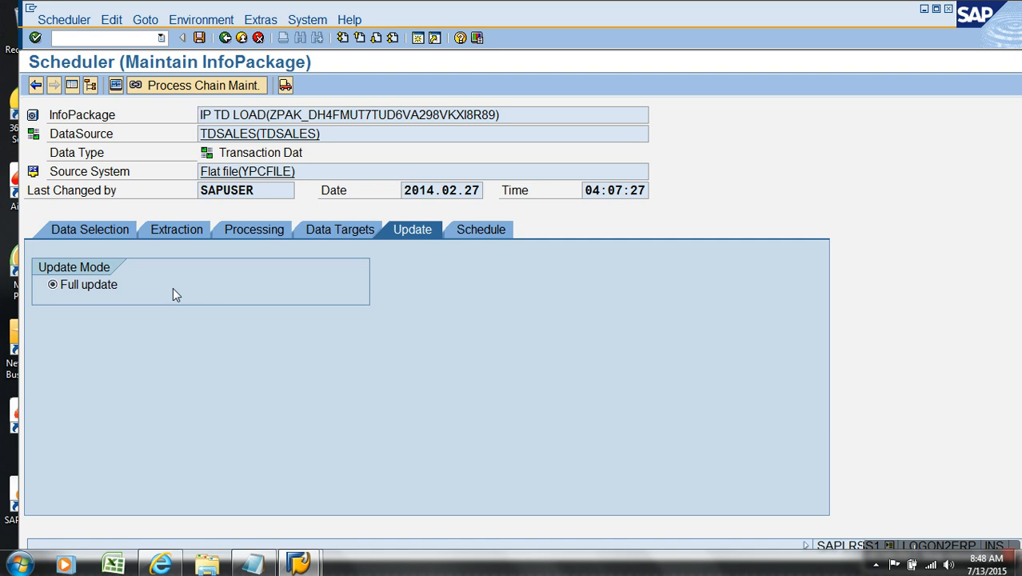
{"action": "left_click", "coordinate": [108, 227]}
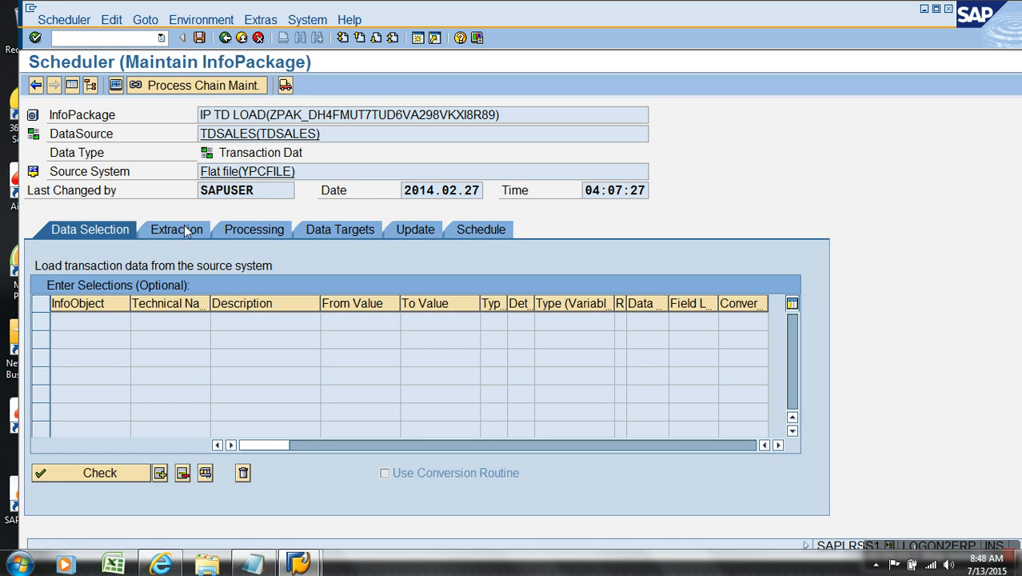
{"action": "left_click", "coordinate": [394, 231]}
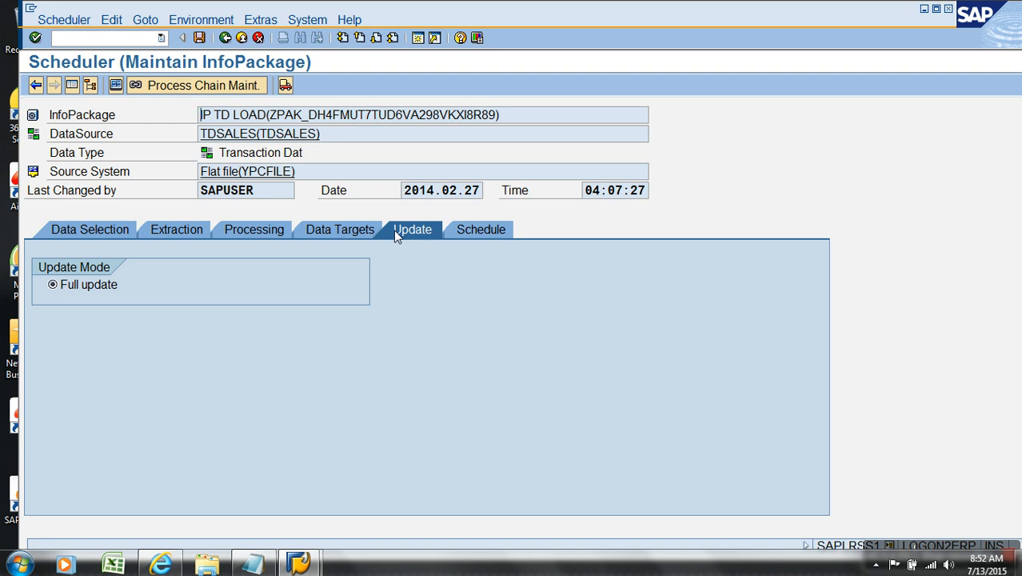
- Open the TDSALES DataSource and examine its extraction settings and the available delta process options
{"action": "double_click", "coordinate": [307, 134]}
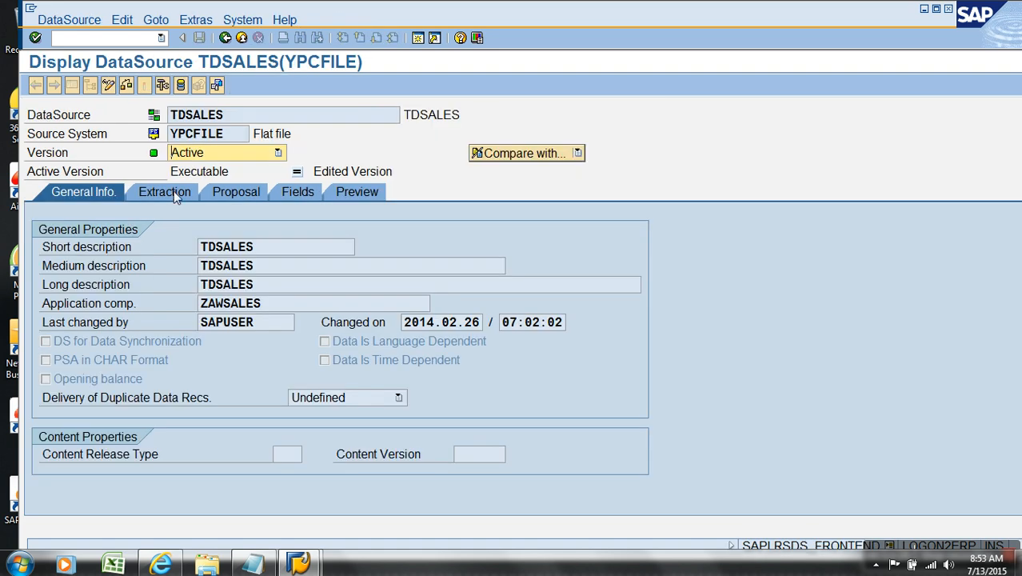
{"action": "left_click", "coordinate": [174, 193]}
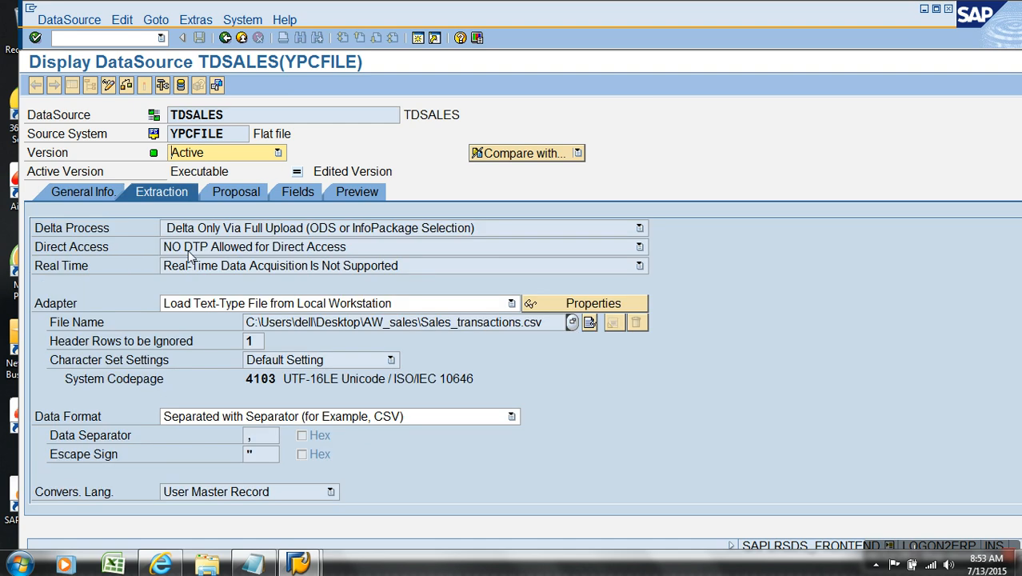
{"action": "left_click", "coordinate": [90, 231]}
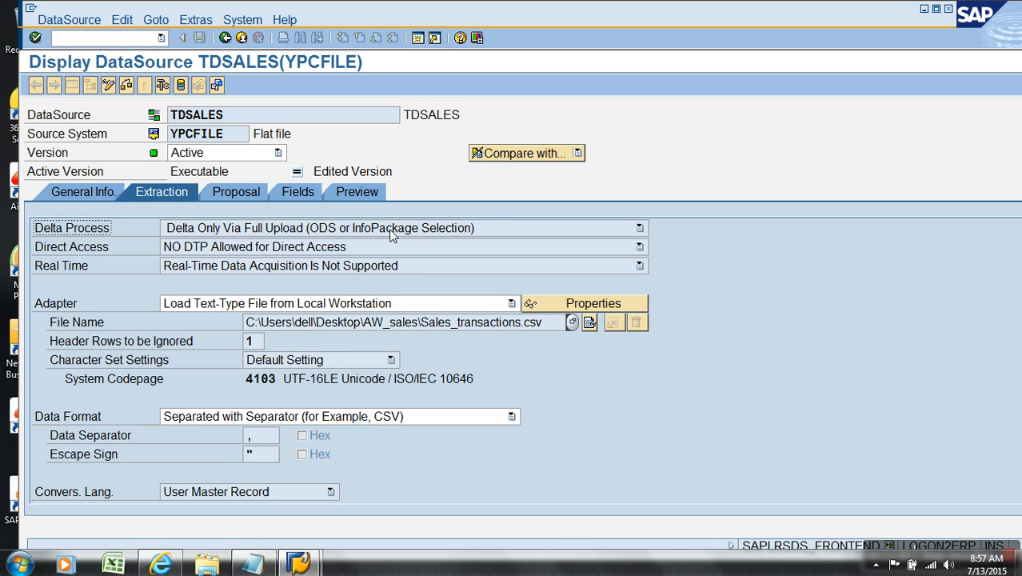
{"action": "left_click", "coordinate": [392, 231]}
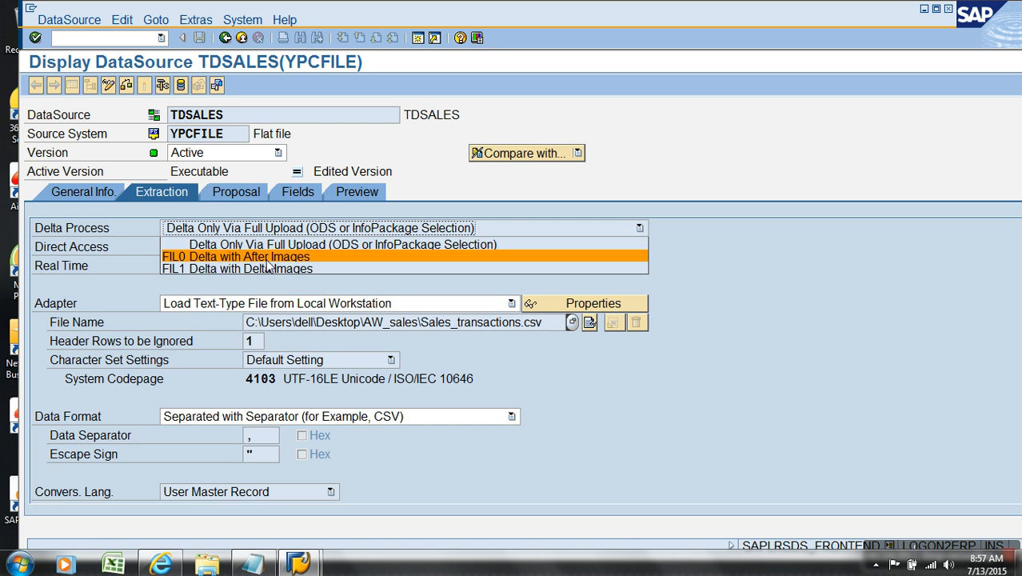
{"action": "left_click", "coordinate": [316, 246]}
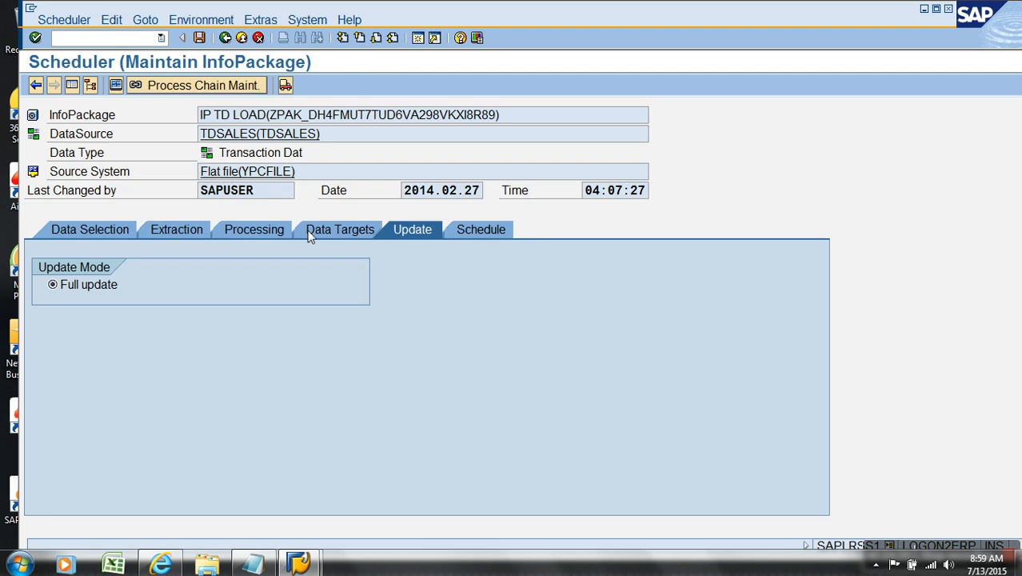
- Leave the InfoPackage and open the TDSALES DataSource for change from the modeling tree
{"action": "left_click", "coordinate": [103, 287]}
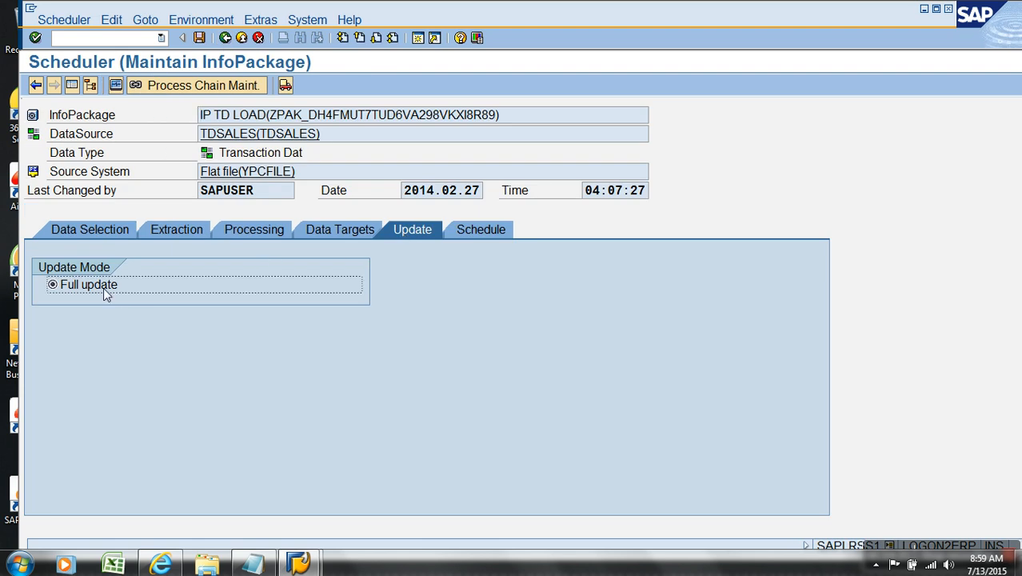
{"action": "left_click", "coordinate": [224, 37]}
{"action": "left_click", "coordinate": [282, 220]}
{"action": "right_click", "coordinate": [279, 227]}
{"action": "left_click", "coordinate": [298, 247]}
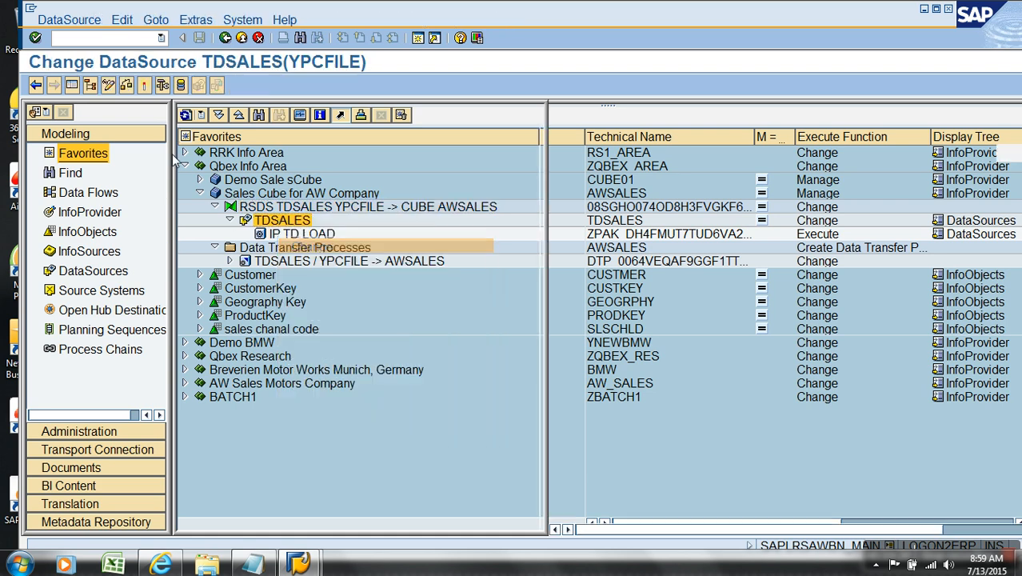
- Switch the DataSource to change mode and set its delta process to FIL1 Delta with Delta Images
{"action": "left_click", "coordinate": [72, 85]}
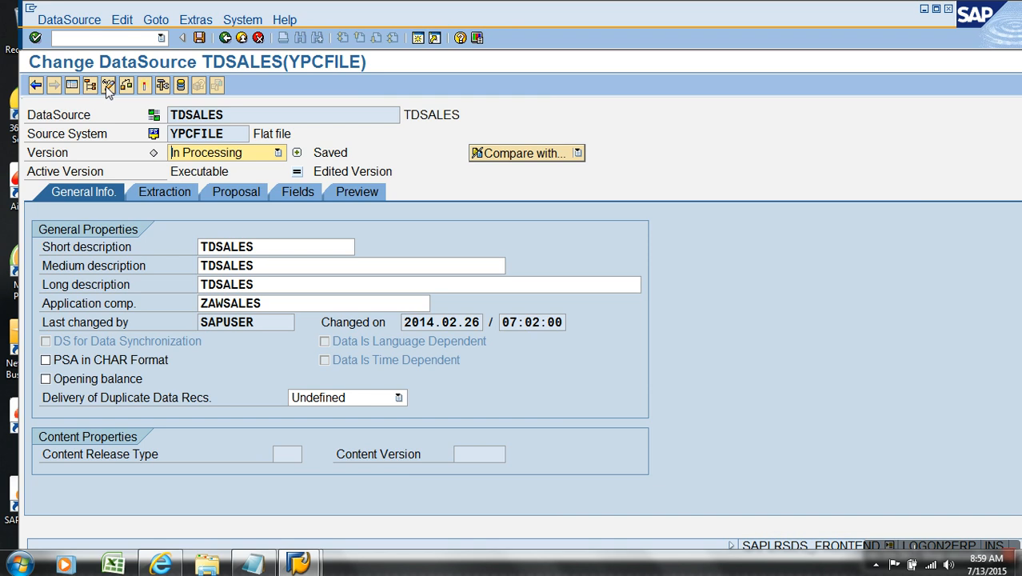
{"action": "left_click", "coordinate": [108, 84]}
{"action": "left_click", "coordinate": [165, 191]}
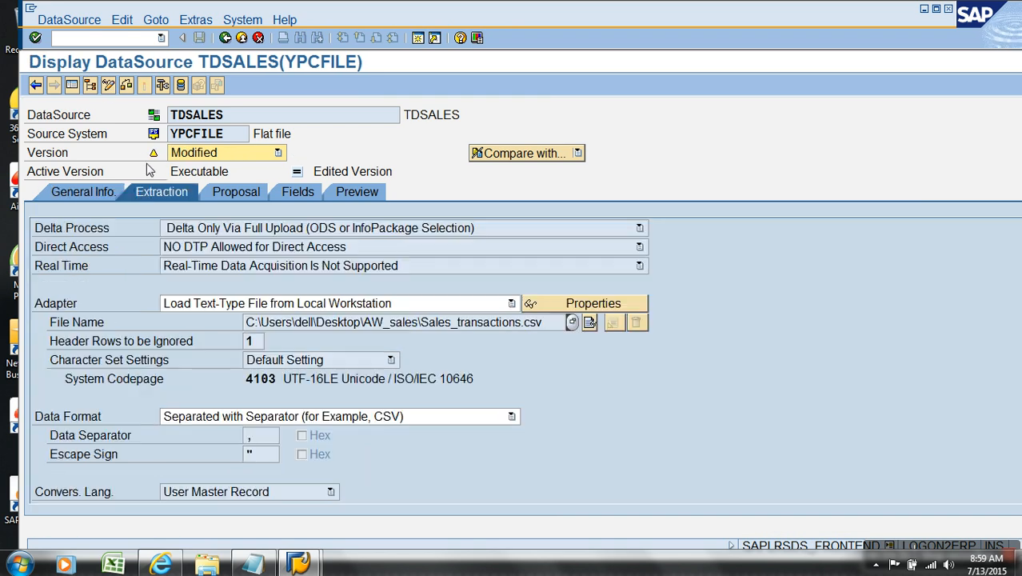
{"action": "left_click", "coordinate": [108, 86]}
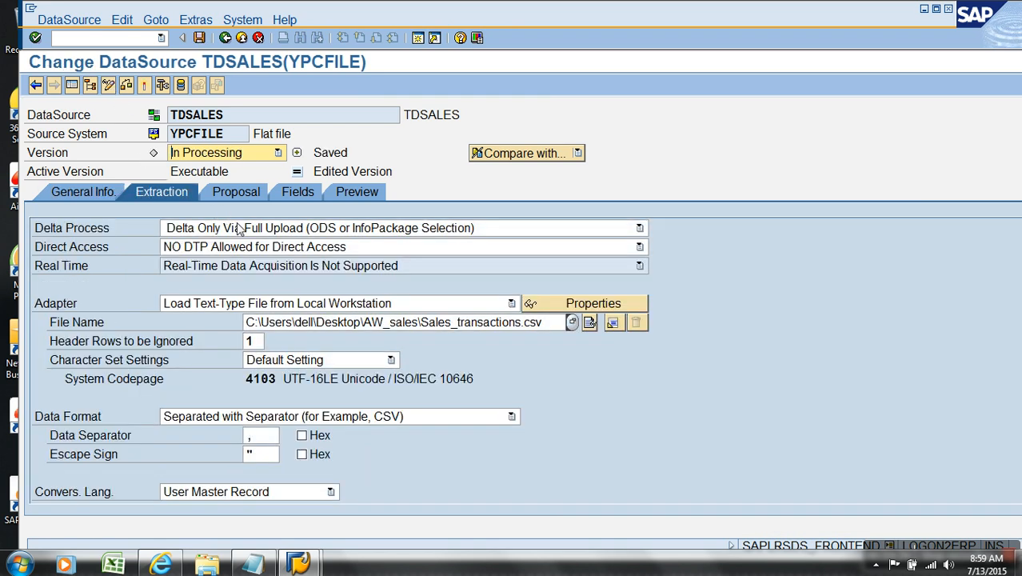
{"action": "left_click", "coordinate": [236, 228]}
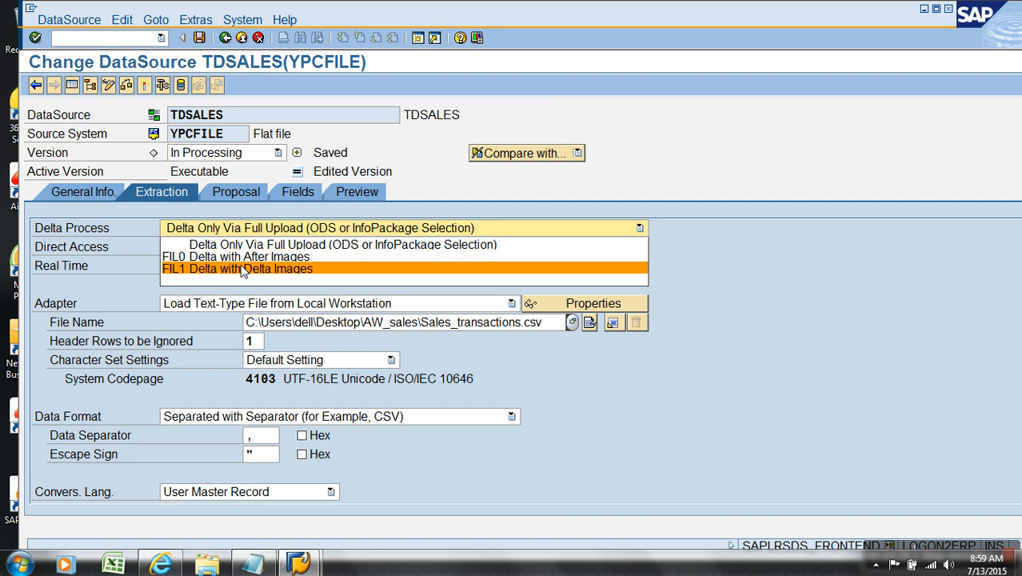
{"action": "left_click", "coordinate": [241, 270]}
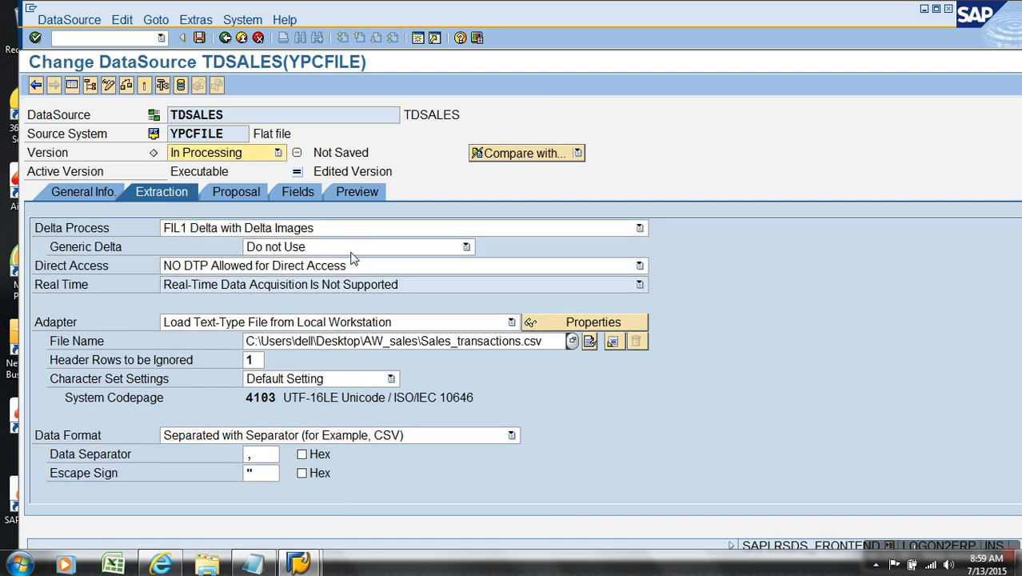
- Set the generic delta to Date and pick ORDERDATEKEY as the delta field
{"action": "left_click", "coordinate": [285, 249]}
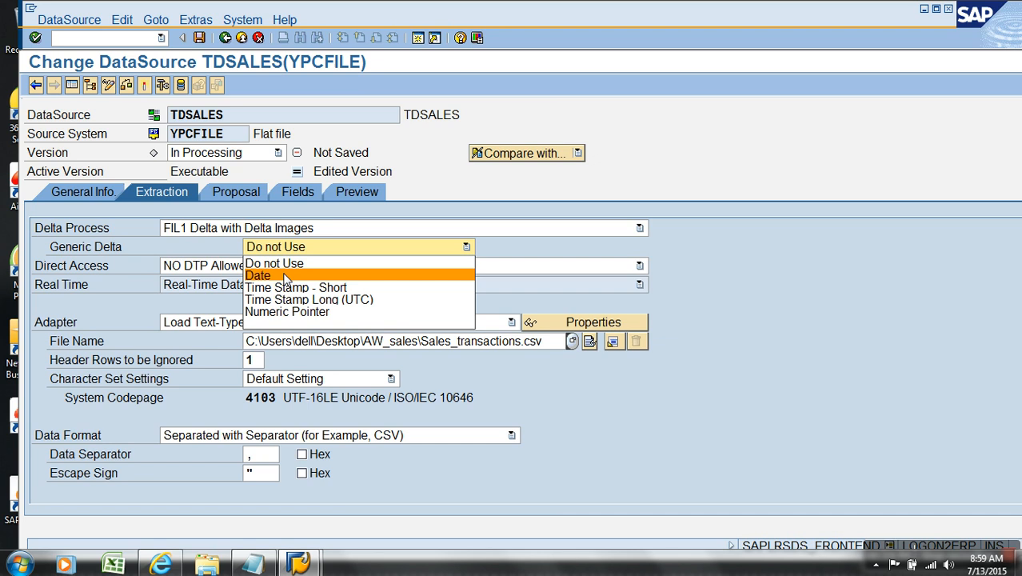
{"action": "left_click", "coordinate": [284, 276]}
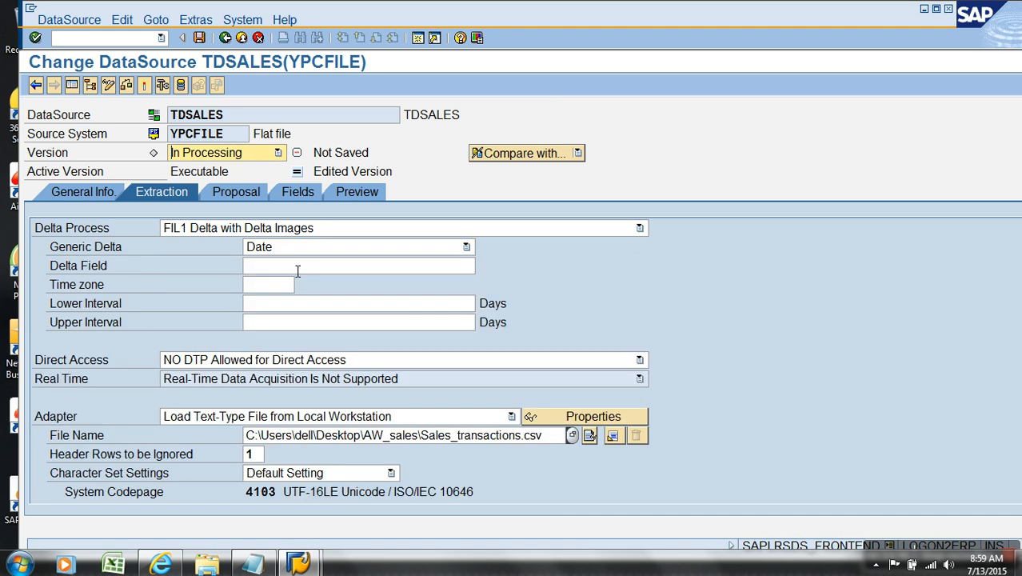
{"action": "left_click", "coordinate": [304, 273]}
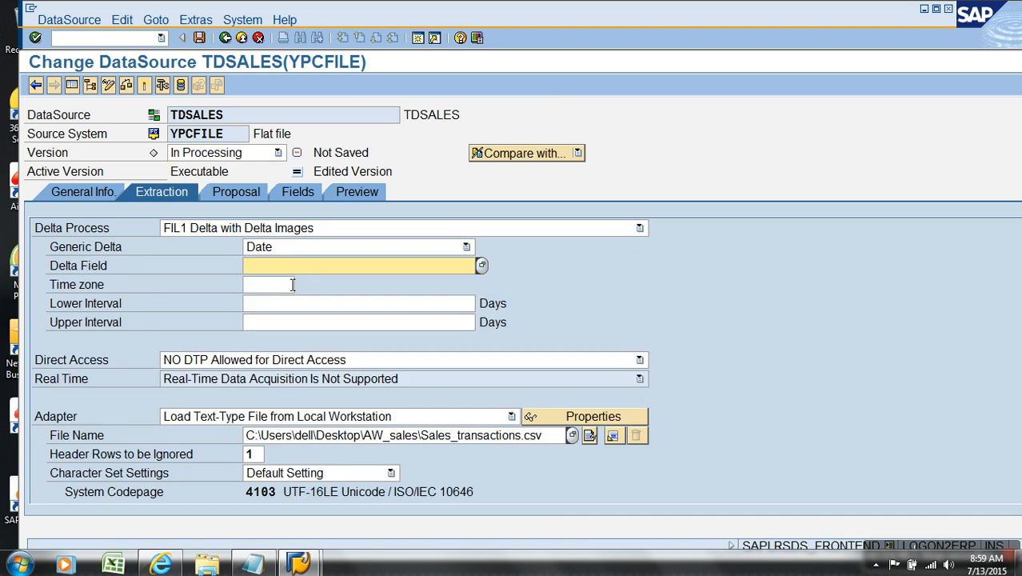
{"action": "left_click", "coordinate": [482, 270]}
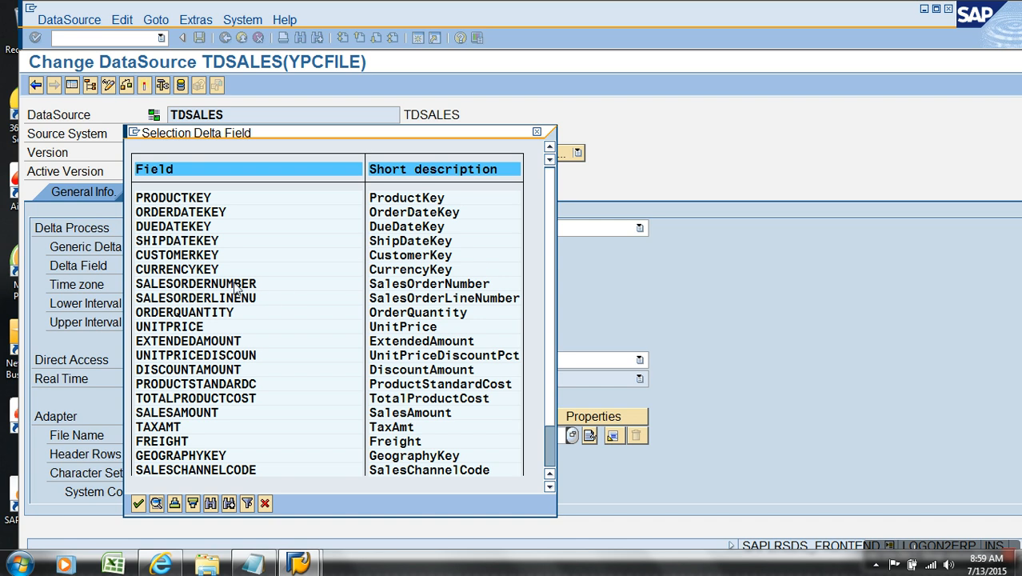
{"action": "double_click", "coordinate": [192, 212]}
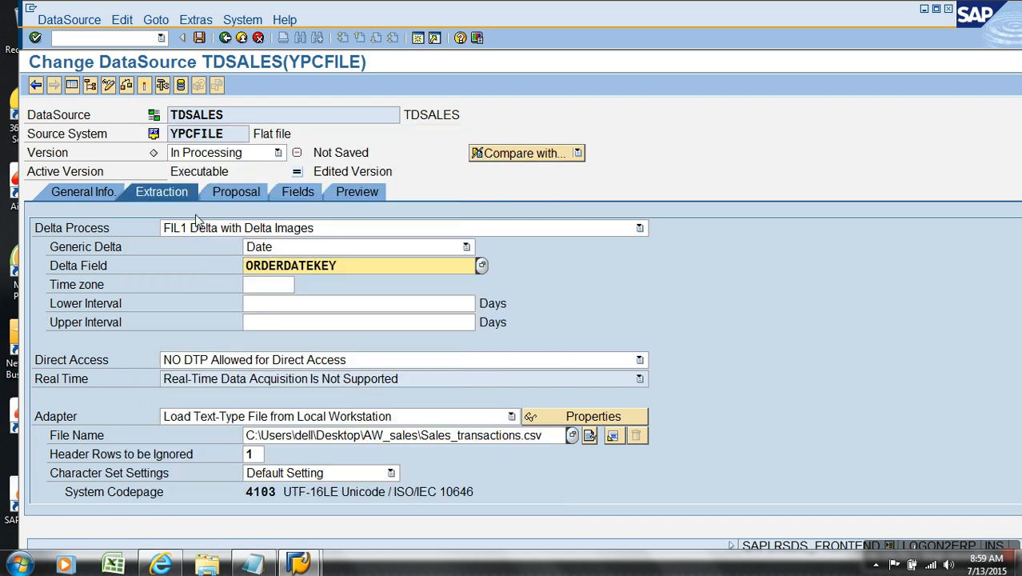
- Check the DataSource and close the resulting log
{"action": "left_click", "coordinate": [282, 288]}
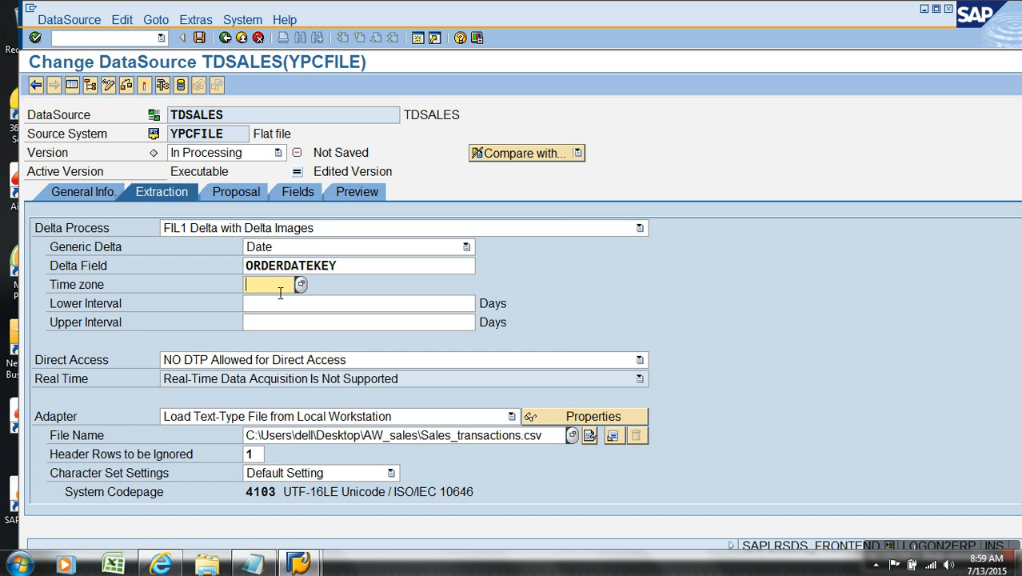
{"action": "left_click", "coordinate": [308, 305]}
{"action": "left_click", "coordinate": [325, 328]}
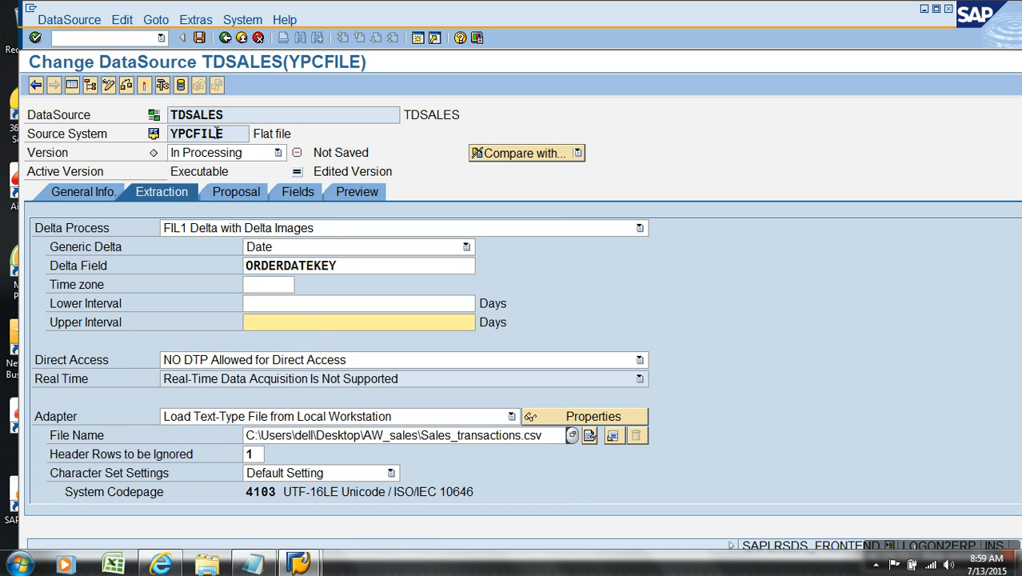
{"action": "left_click", "coordinate": [144, 88]}
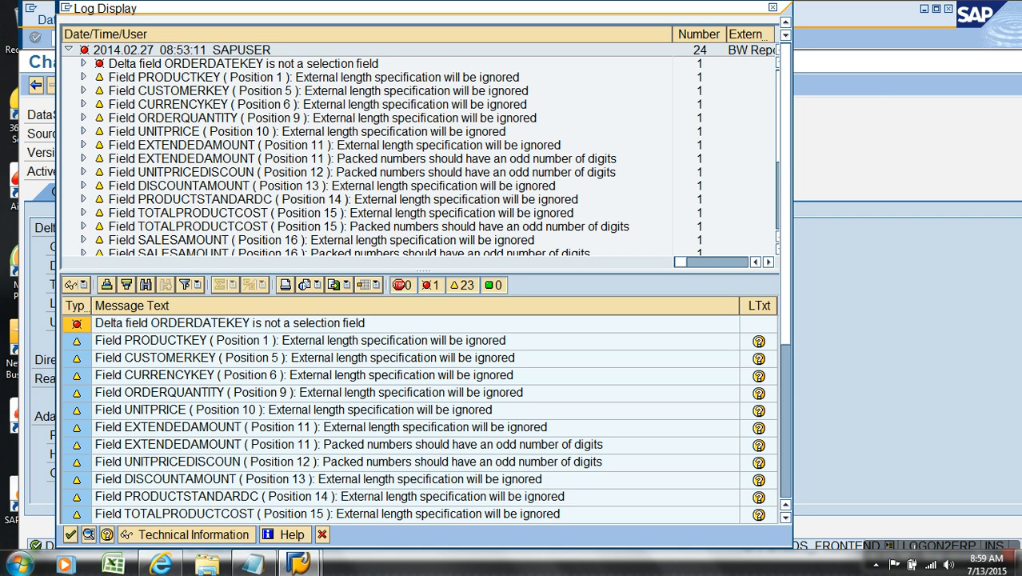
{"action": "left_click", "coordinate": [70, 535]}
- In the field attributes, set ORDERDATEKEY's selection option to X (Selection Possible)
{"action": "left_click", "coordinate": [303, 192]}
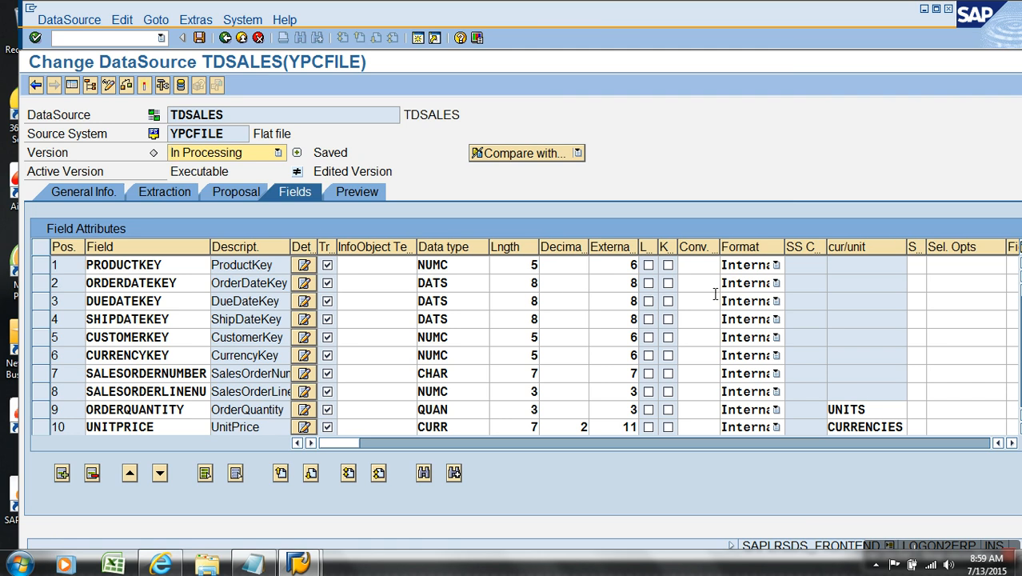
{"action": "left_click", "coordinate": [932, 285]}
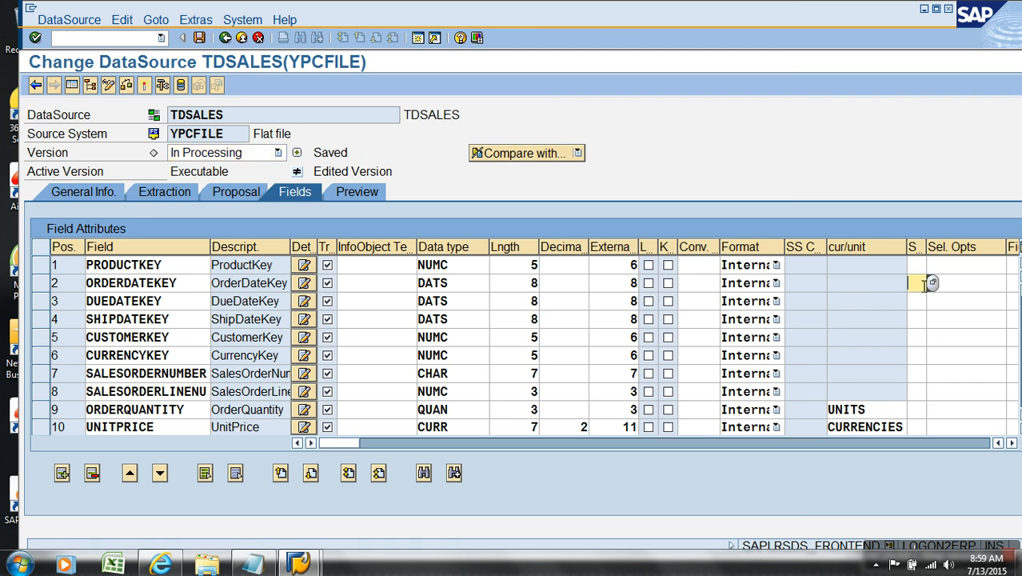
{"action": "left_click", "coordinate": [932, 284]}
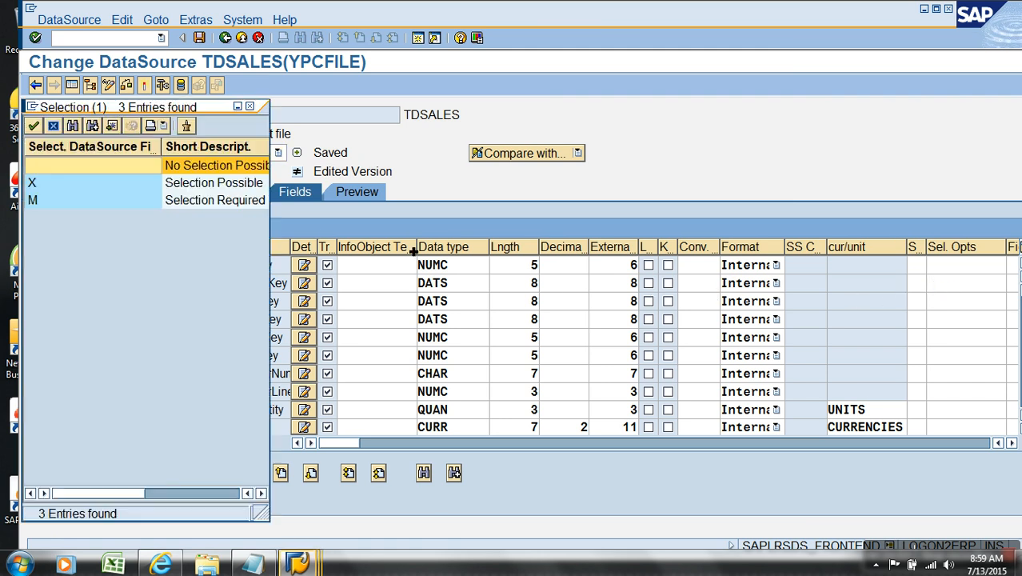
{"action": "double_click", "coordinate": [66, 185]}
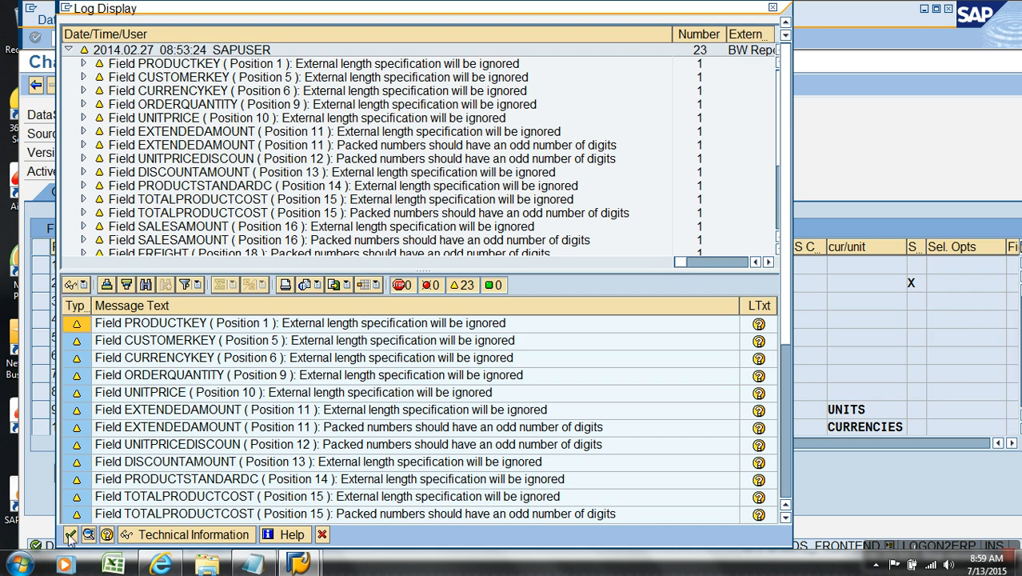
- Activate the TDSALES DataSource and return to the Data Warehousing Workbench
{"action": "left_click", "coordinate": [70, 535]}
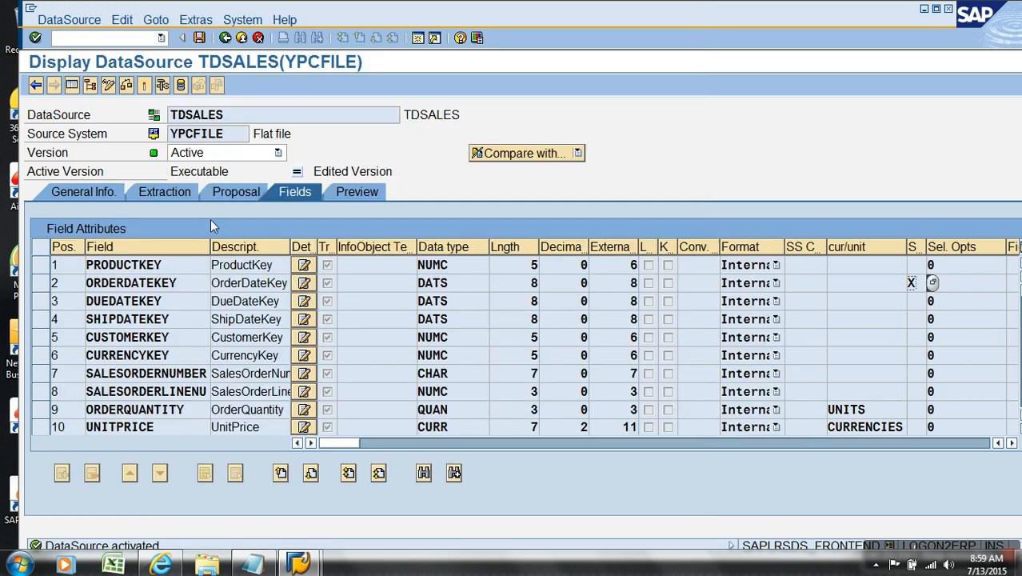
{"action": "left_click", "coordinate": [226, 38]}
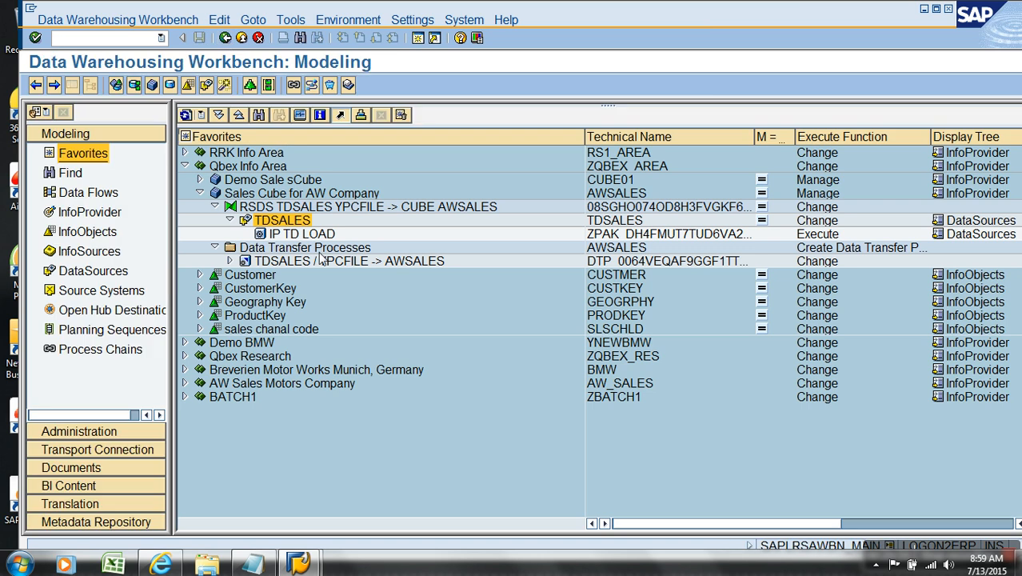
- Open the IP TD LOAD InfoPackage and select Initialize Delta Process as its update mode
{"action": "double_click", "coordinate": [302, 233]}
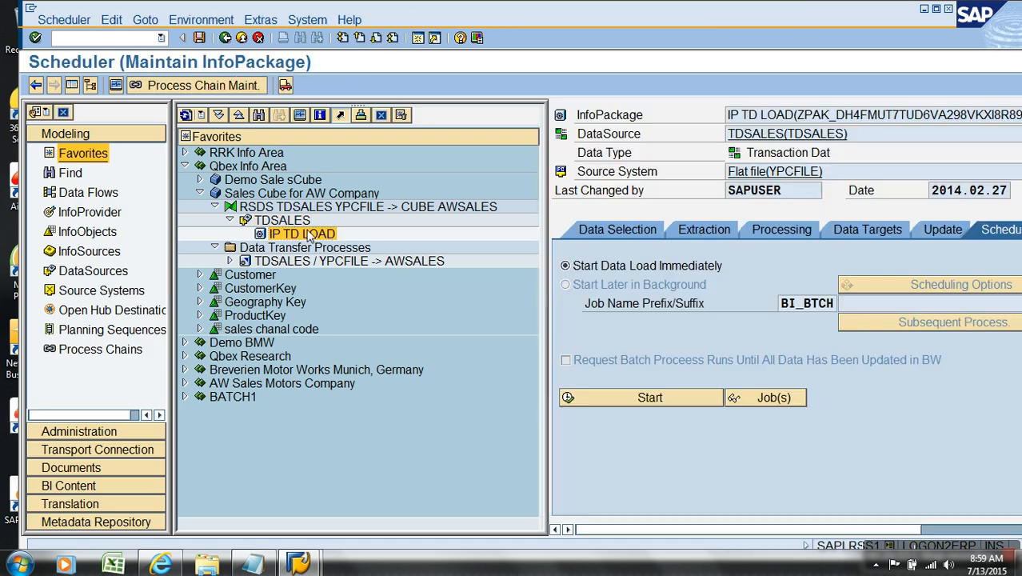
{"action": "left_click", "coordinate": [937, 231]}
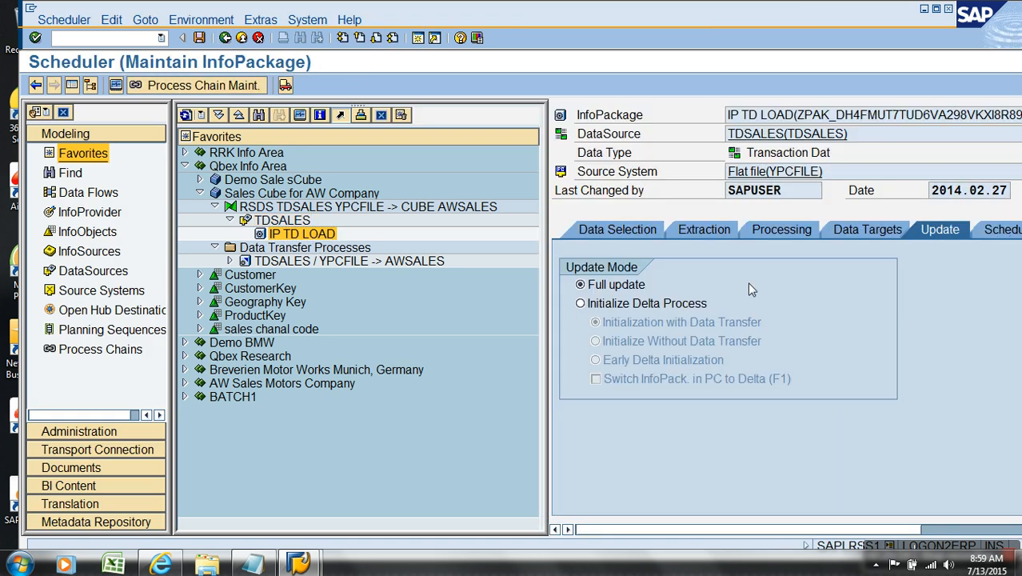
{"action": "left_click", "coordinate": [652, 308]}
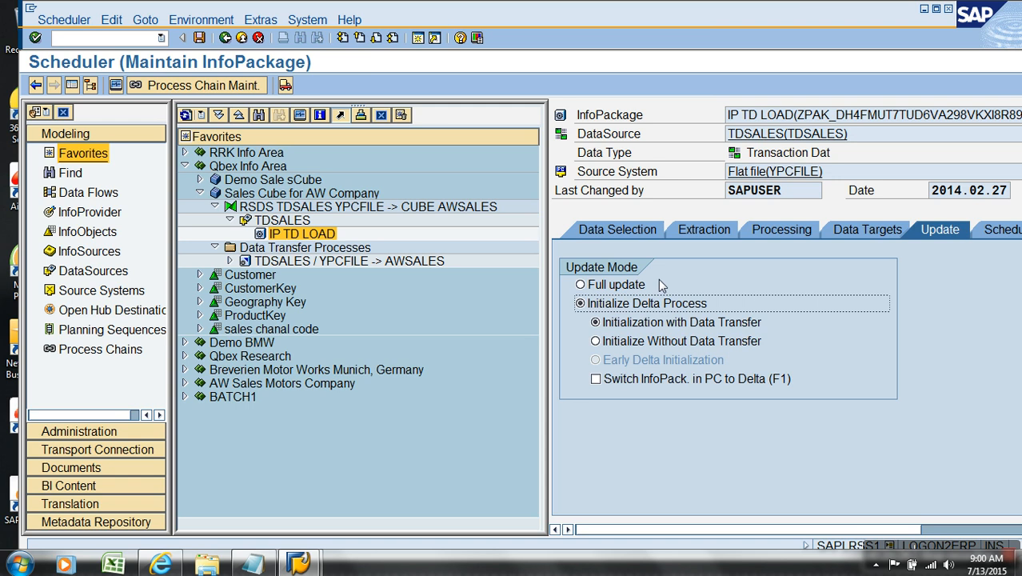
- Open the TDSALES DataSource for change without saving the InfoPackage changes
{"action": "right_click", "coordinate": [281, 221]}
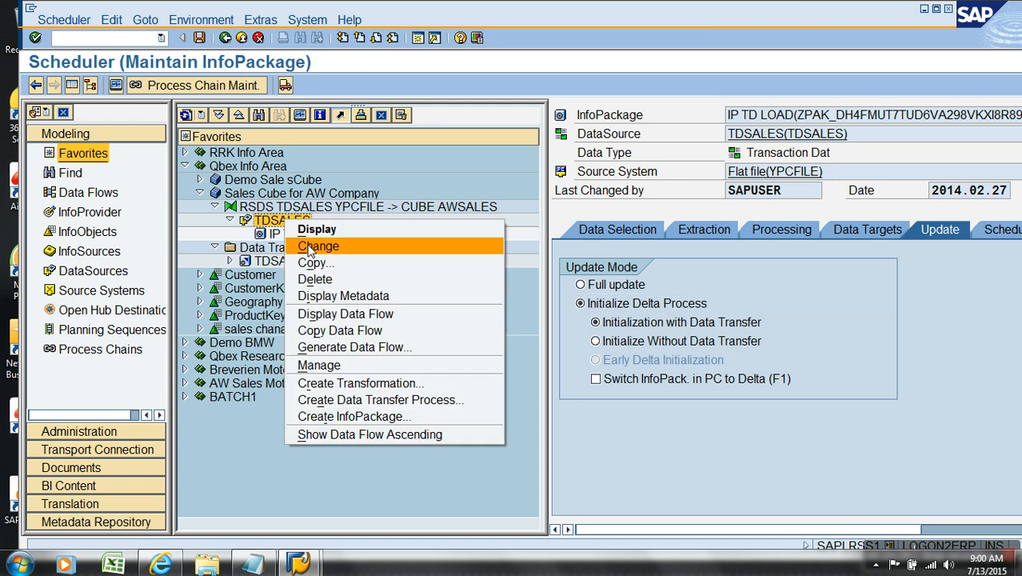
{"action": "left_click", "coordinate": [320, 248]}
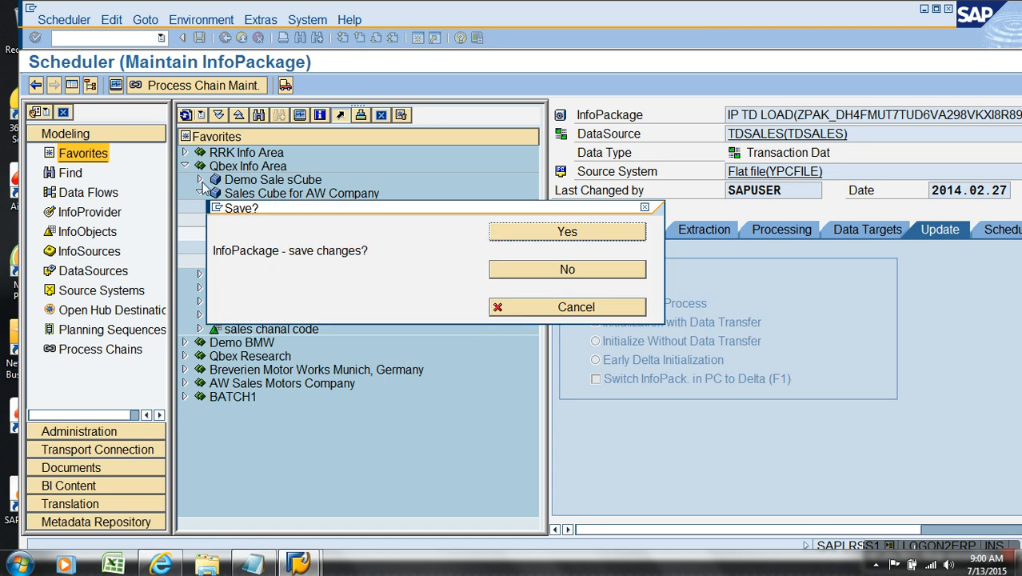
{"action": "left_click", "coordinate": [575, 269]}
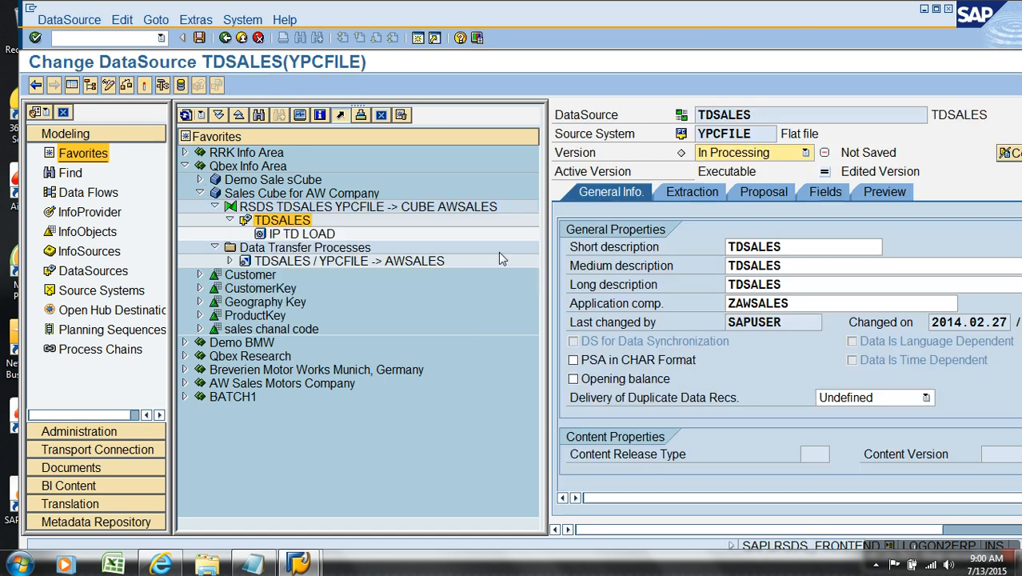
- On the extraction settings, set the delta process to Delta Only Via Full Upload (ODS or InfoPackage Selection)
{"action": "left_click", "coordinate": [704, 198]}
{"action": "left_click", "coordinate": [73, 87]}
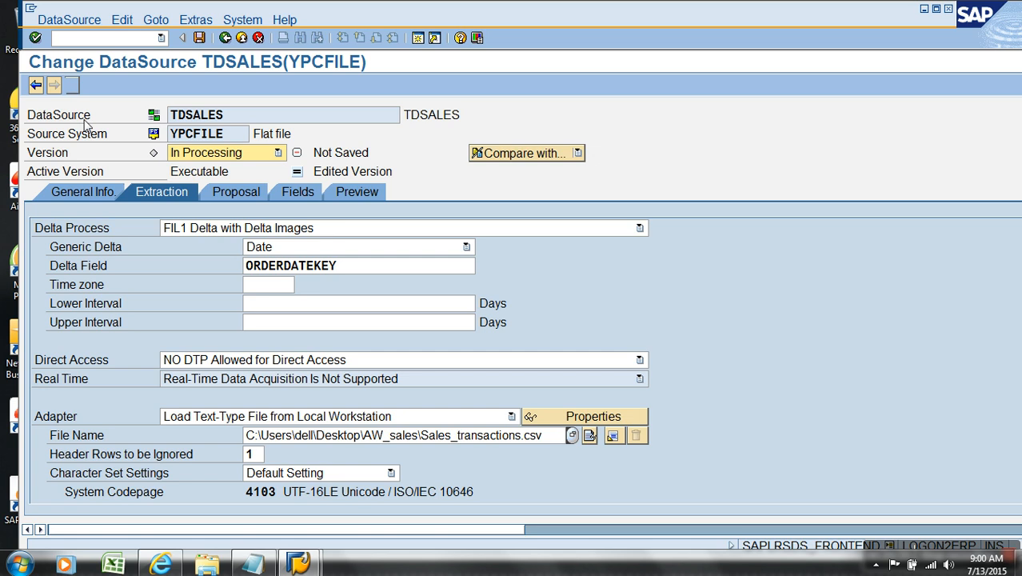
{"action": "left_click", "coordinate": [341, 230]}
{"action": "left_click", "coordinate": [342, 241]}
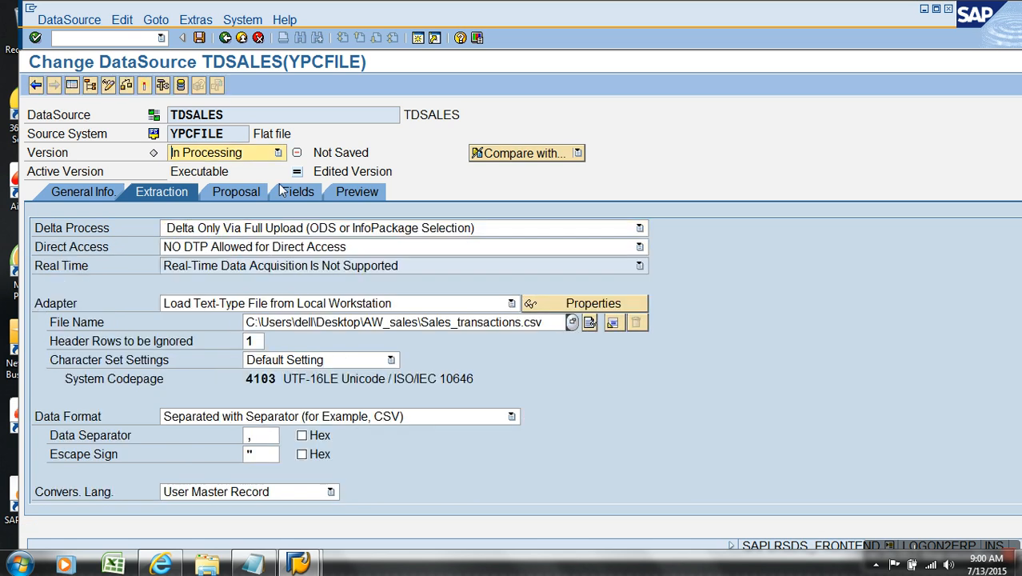
- Activate the DataSource, close the log, and return to the IP TD LOAD InfoPackage
{"action": "left_click", "coordinate": [145, 86]}
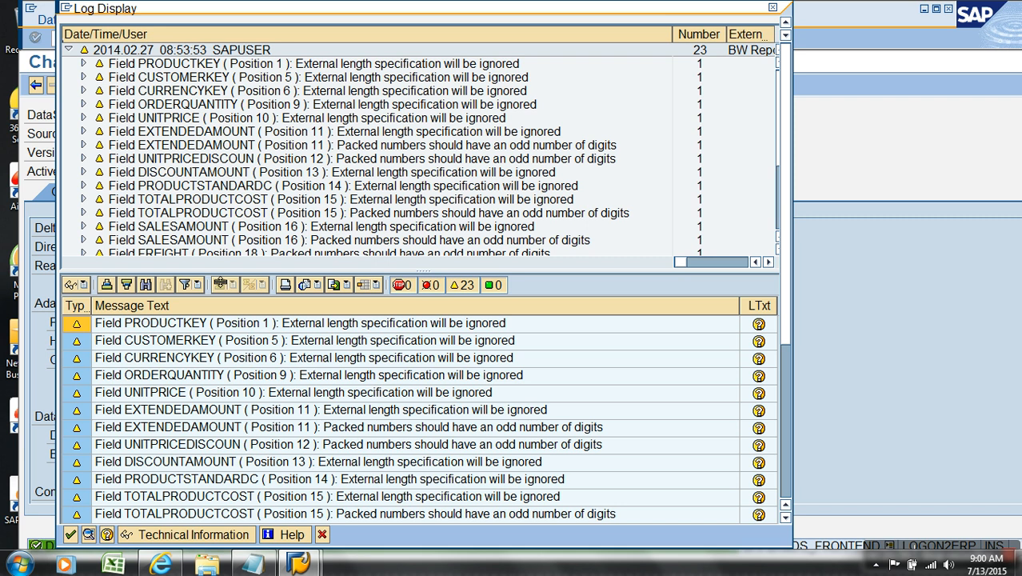
{"action": "left_click", "coordinate": [71, 535]}
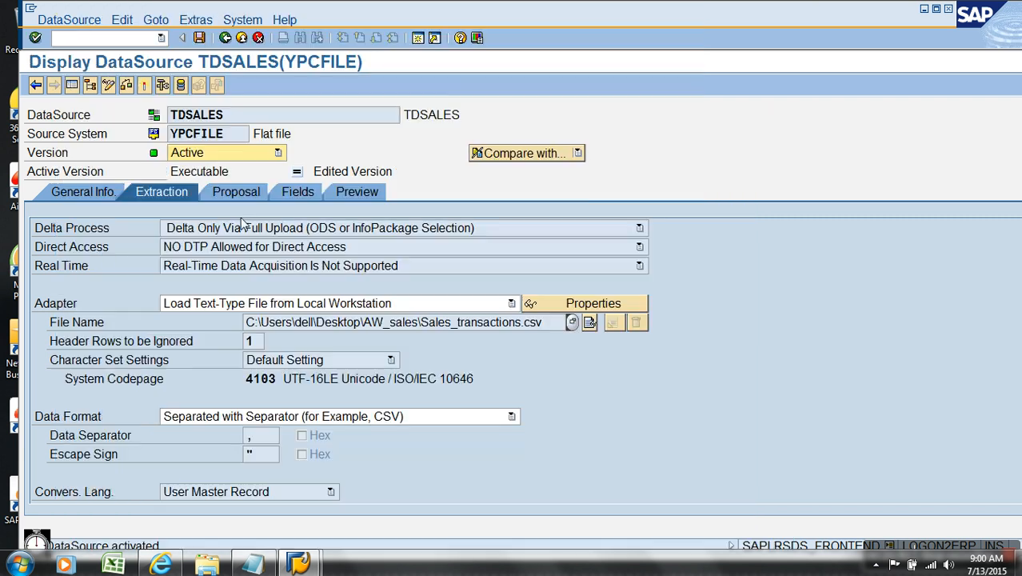
{"action": "left_click", "coordinate": [226, 38]}
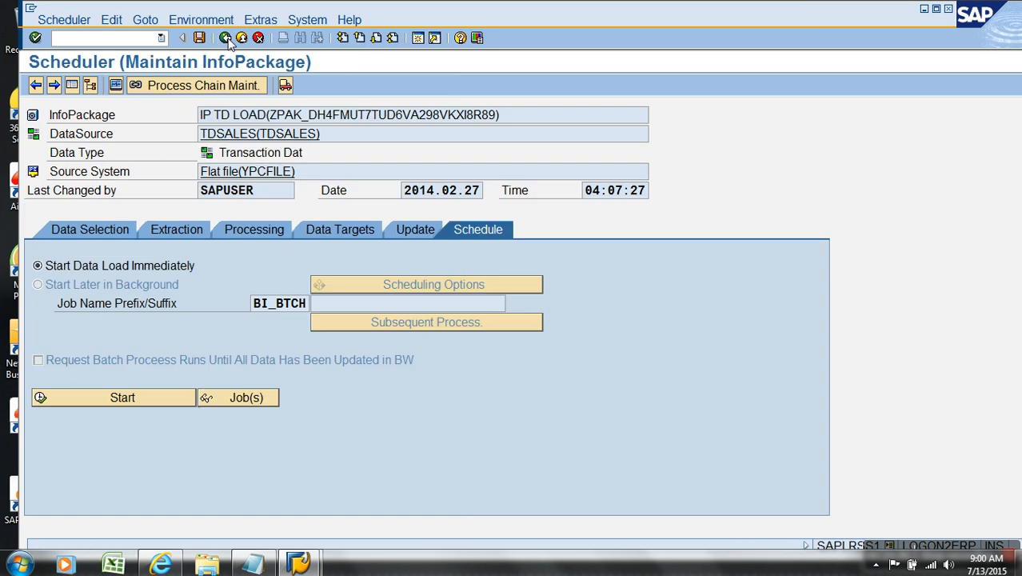
- Review the InfoPackage's update mode and schedule settings
{"action": "left_click", "coordinate": [405, 229]}
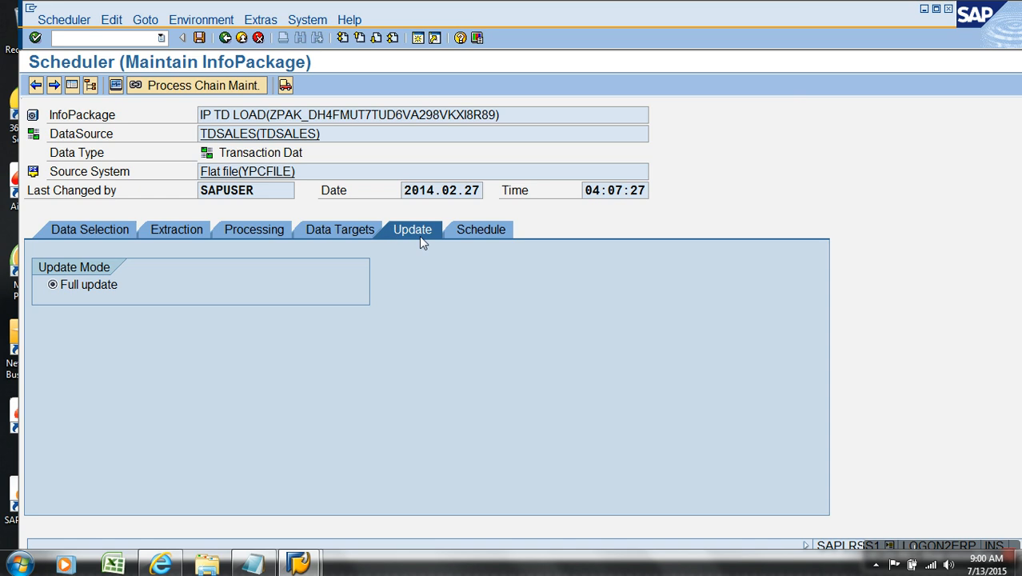
{"action": "left_click", "coordinate": [481, 233]}
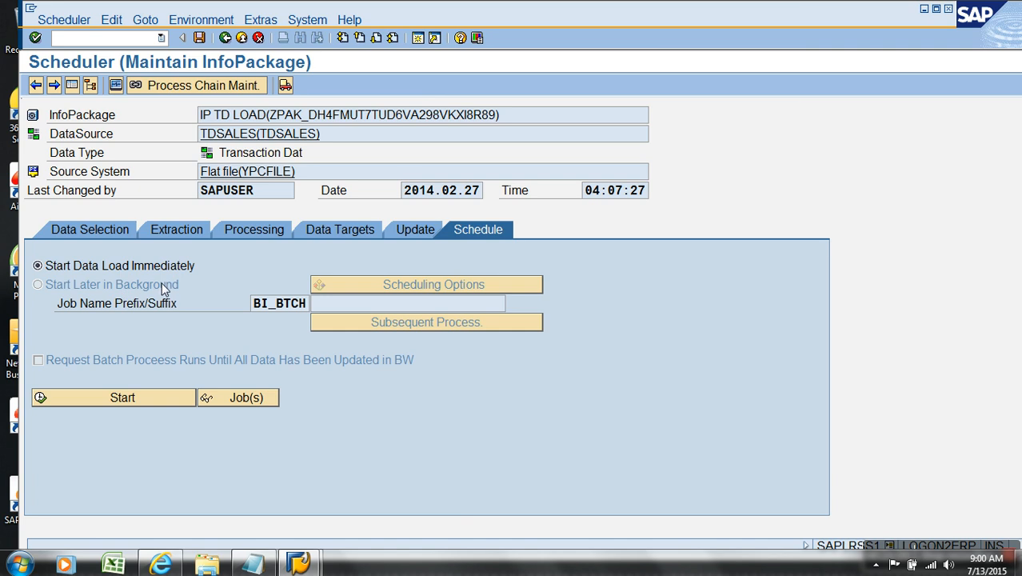
- Switch the InfoPackage adapter to Load Text-Type File from Application Server
{"action": "left_click", "coordinate": [191, 235]}
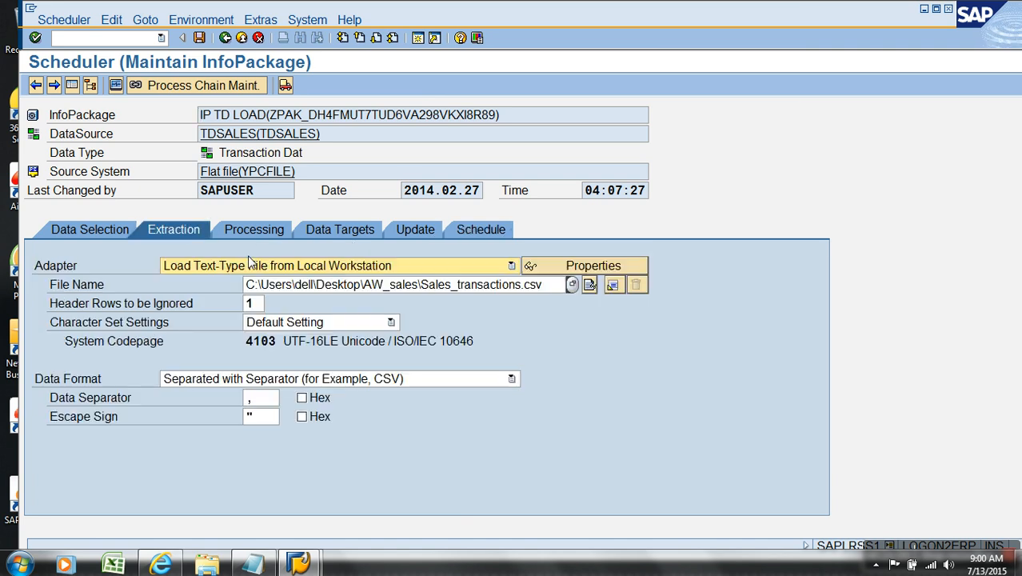
{"action": "left_click", "coordinate": [360, 272]}
{"action": "left_click", "coordinate": [352, 312]}
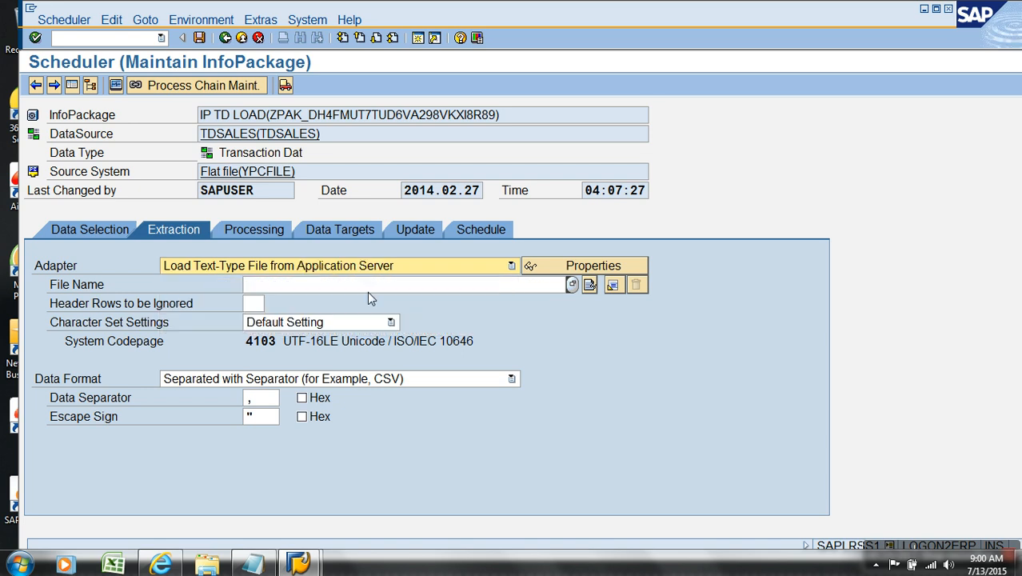
- Try scheduling the load as a periodic background job, then cancel the period values and start time dialogs
{"action": "left_click", "coordinate": [480, 232]}
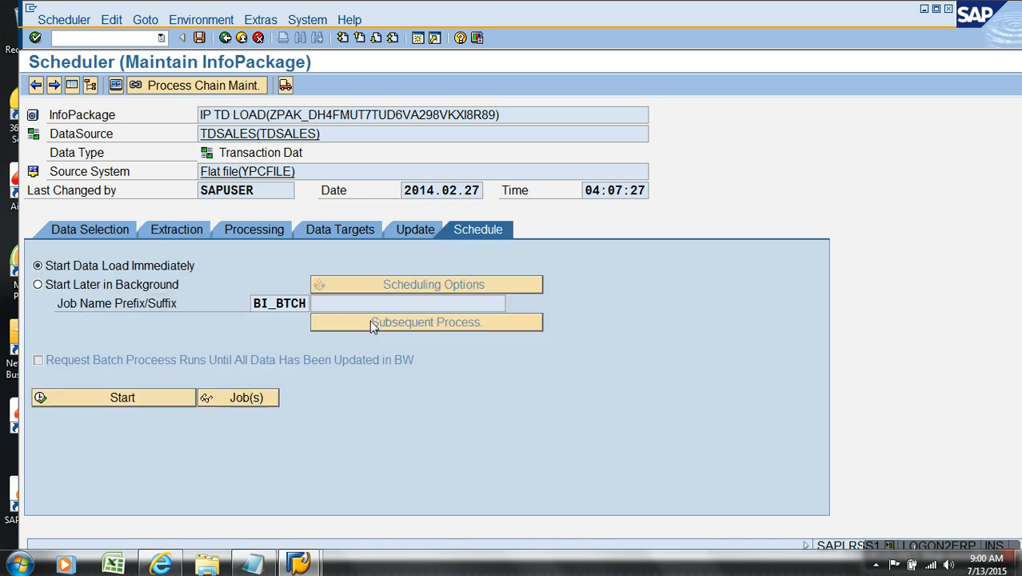
{"action": "left_click", "coordinate": [126, 292]}
{"action": "left_click", "coordinate": [108, 163]}
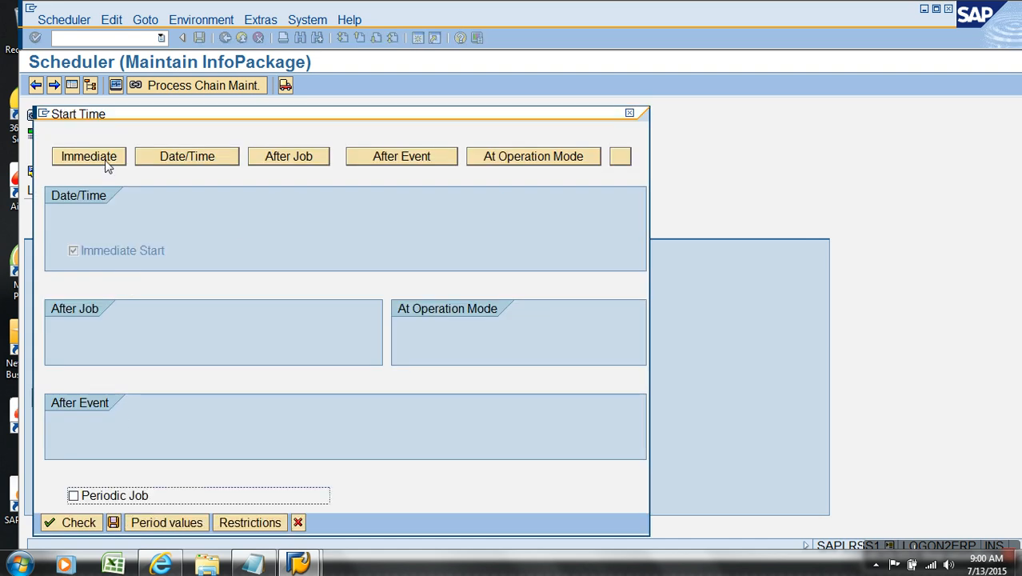
{"action": "left_click", "coordinate": [128, 496]}
{"action": "left_click", "coordinate": [164, 523]}
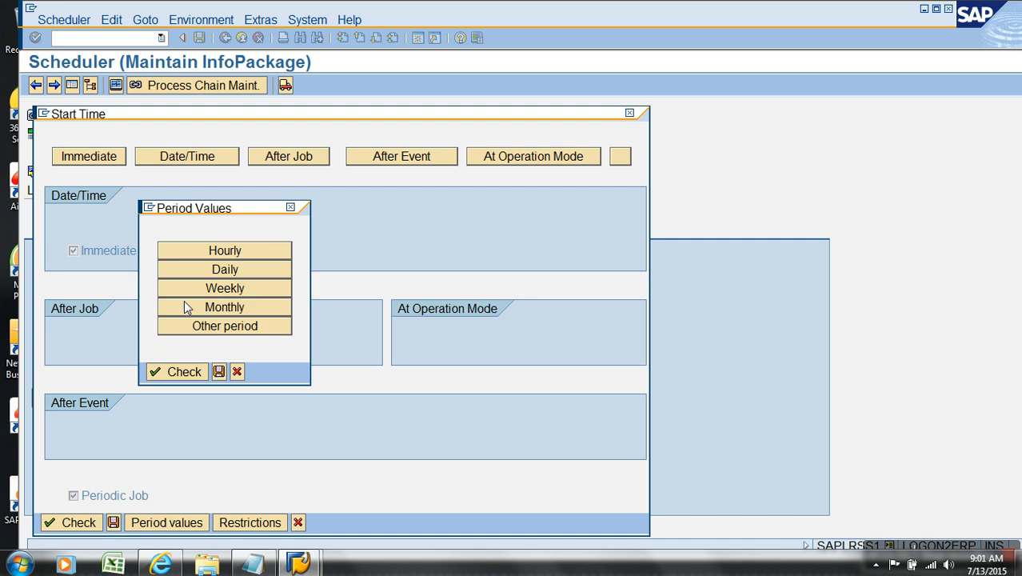
{"action": "left_click", "coordinate": [238, 372]}
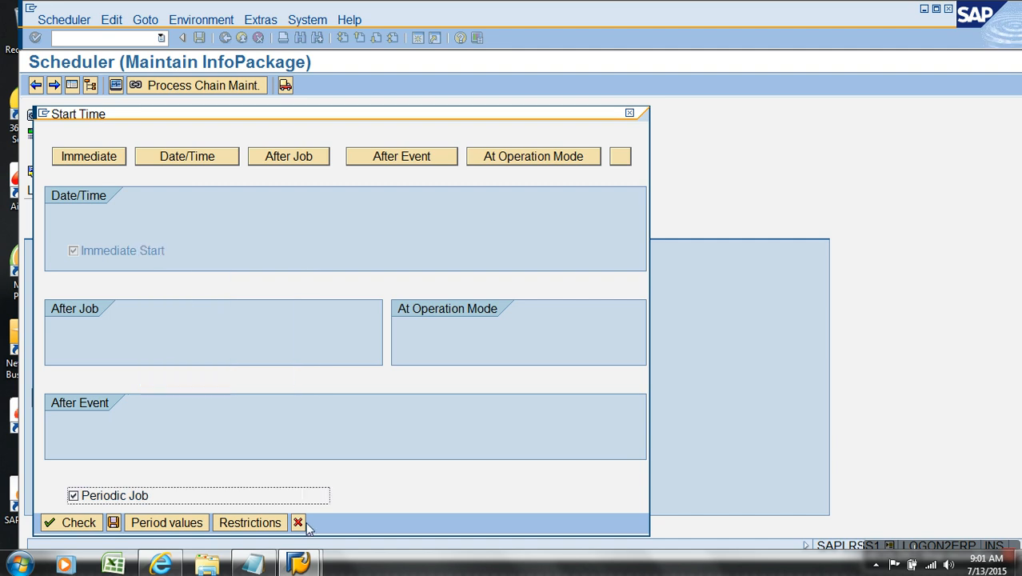
{"action": "left_click", "coordinate": [297, 522]}
- Restore the InfoPackage adapter to Load Text-Type File from Local Workstation
{"action": "left_click", "coordinate": [186, 234]}
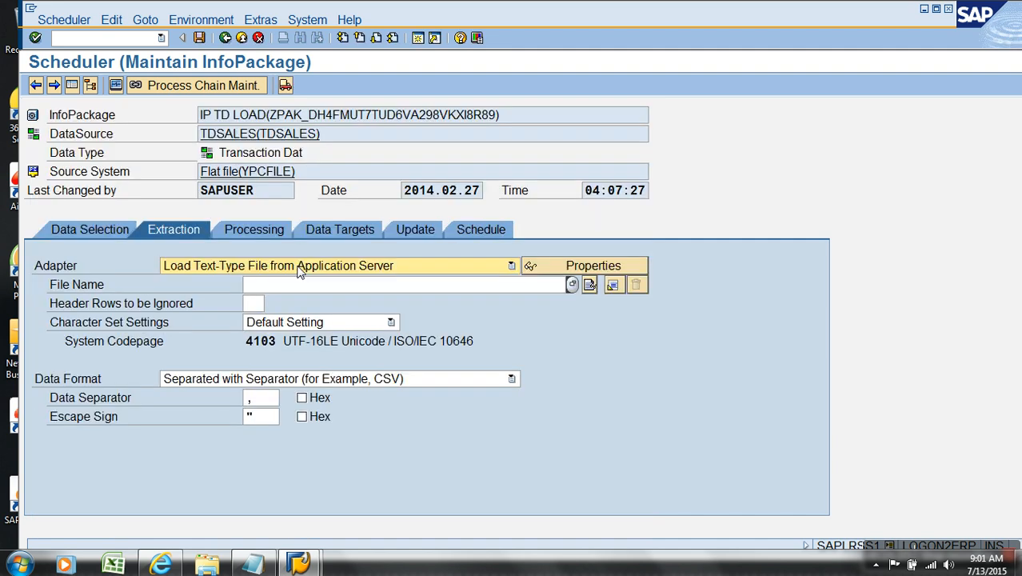
{"action": "left_click", "coordinate": [280, 266]}
{"action": "left_click", "coordinate": [281, 310]}
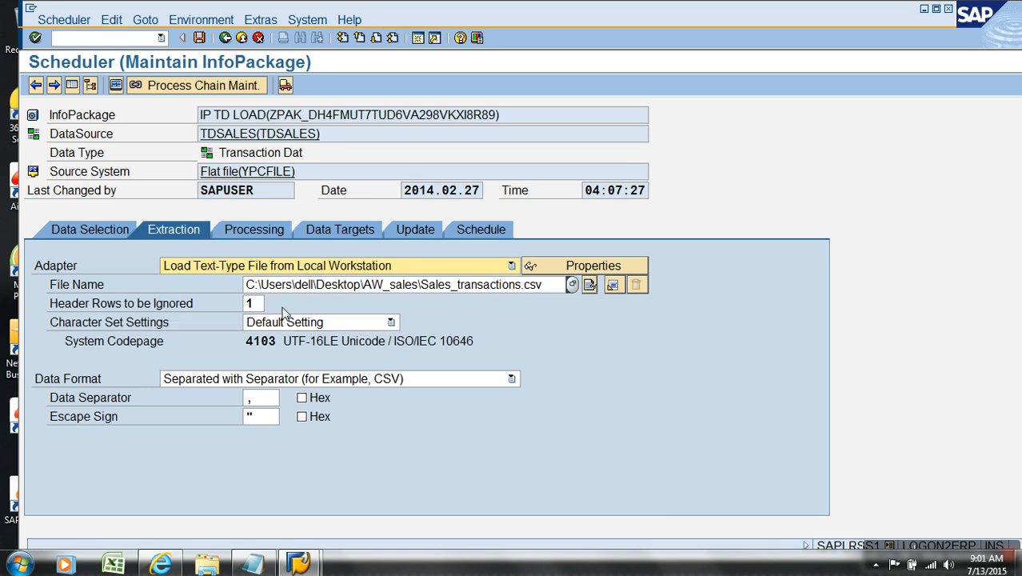
- Return to the schedule settings and save the InfoPackage
{"action": "left_click", "coordinate": [460, 236]}
{"action": "left_click", "coordinate": [199, 37]}
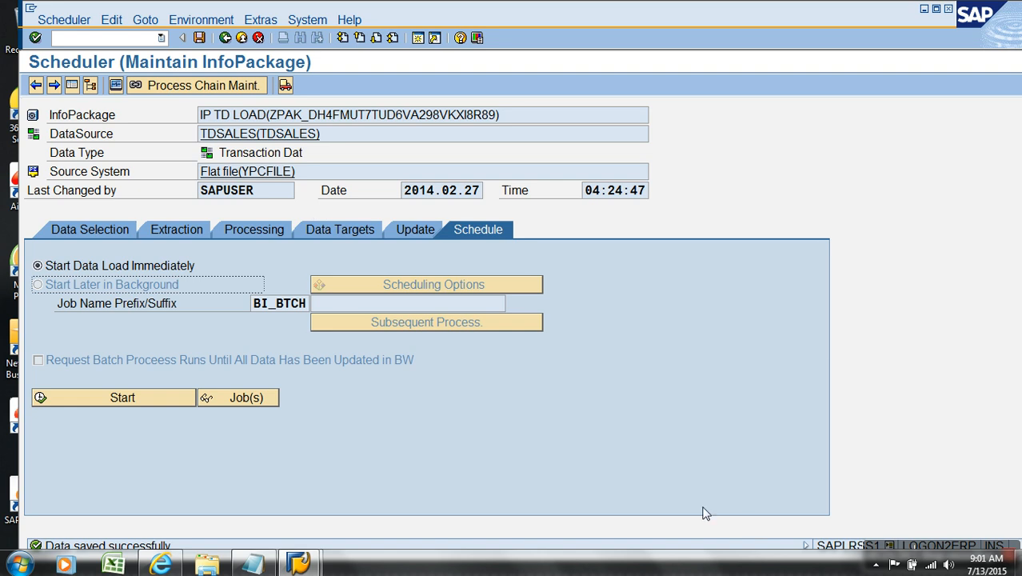
{"action": "left_click", "coordinate": [890, 543]}
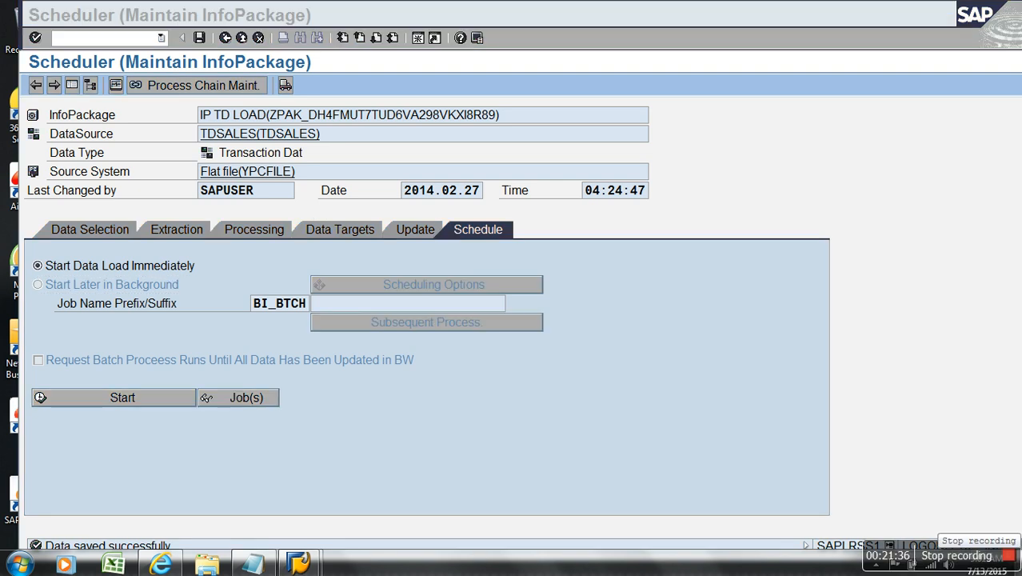